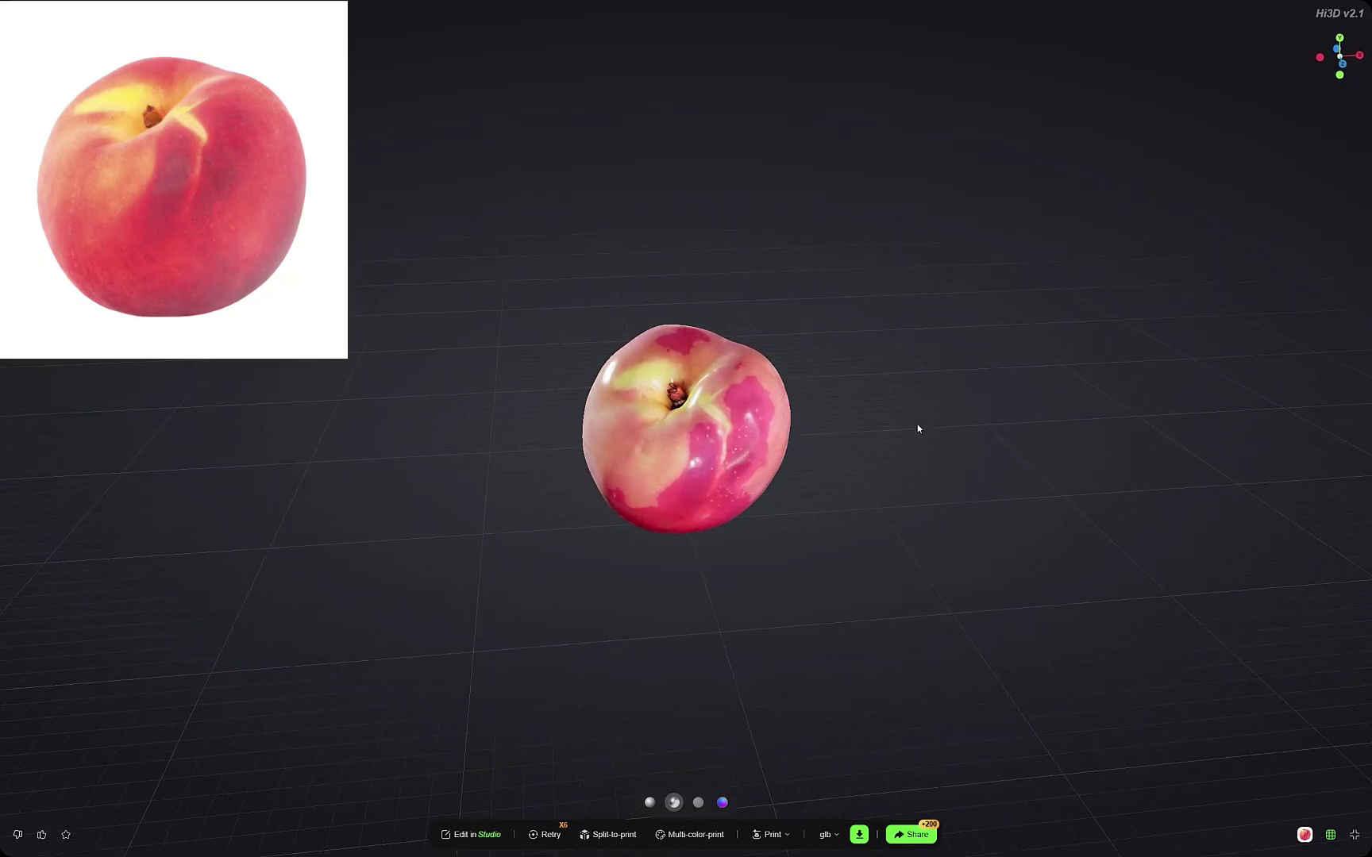
Step: Examine the generated peach model from several sides in the rendered, albedo, normal and white diffuse display modes
left_click_drag(744, 493, 837, 431)
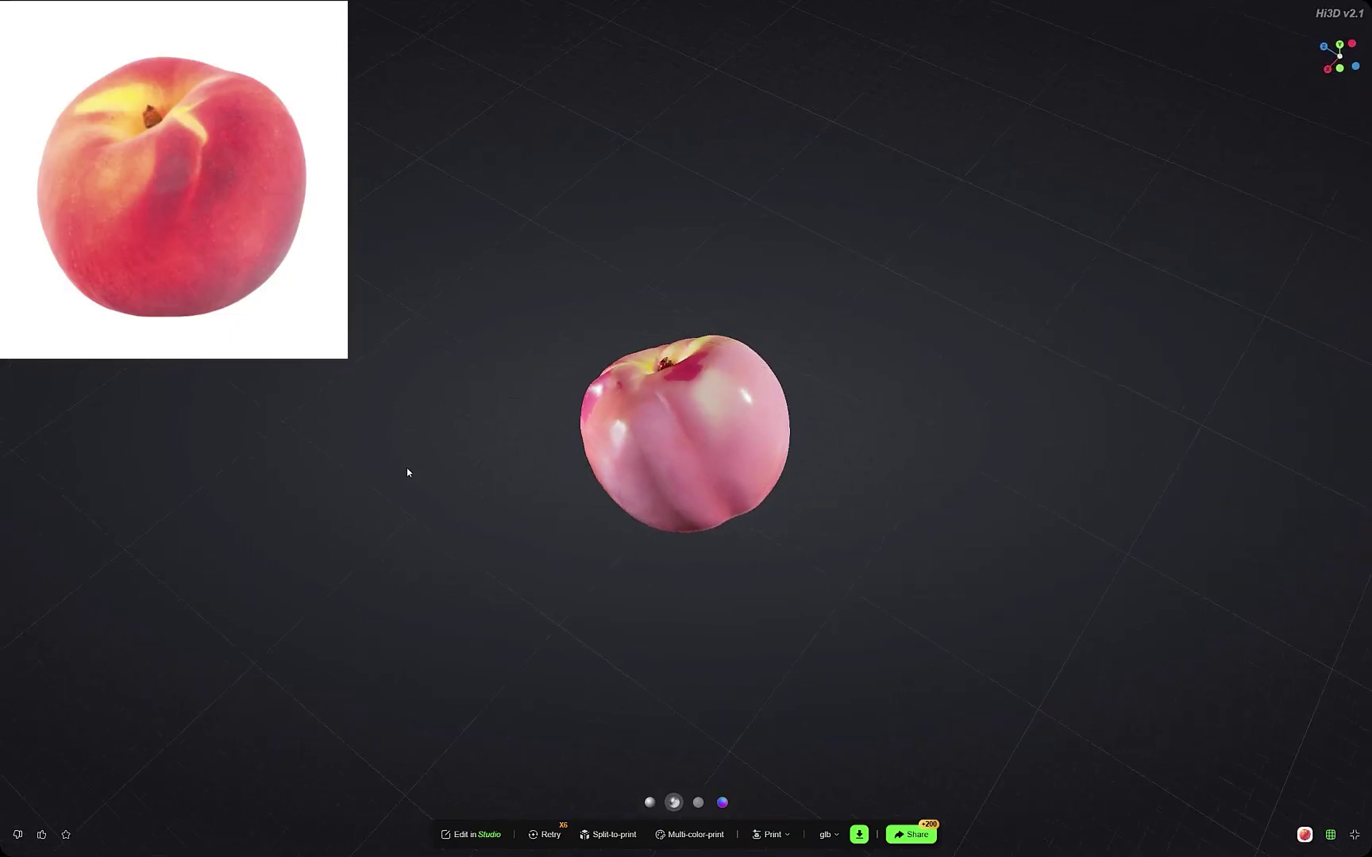
left_click_drag(407, 471, 1038, 214)
left_click(698, 803)
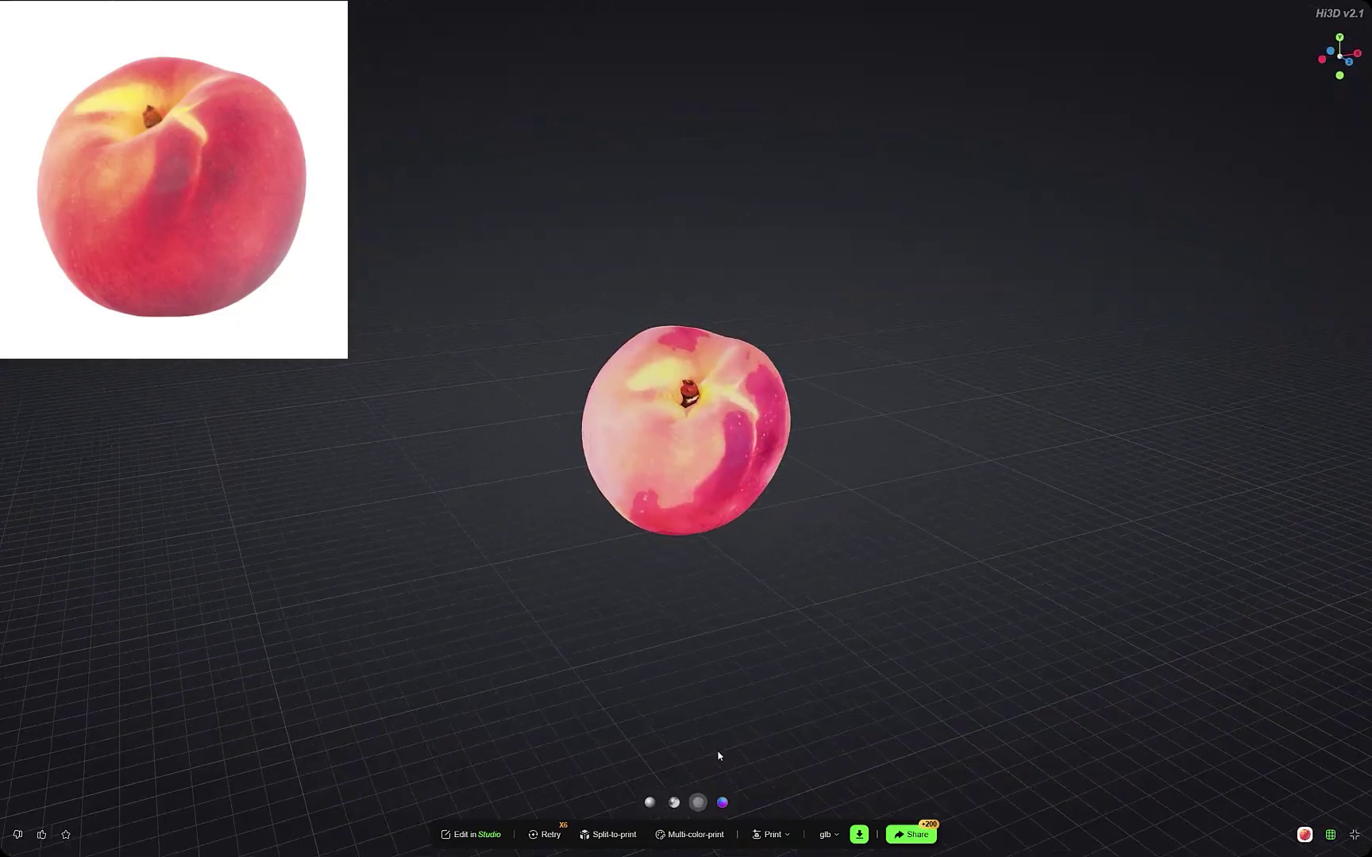
left_click(722, 802)
left_click_drag(888, 646, 696, 611)
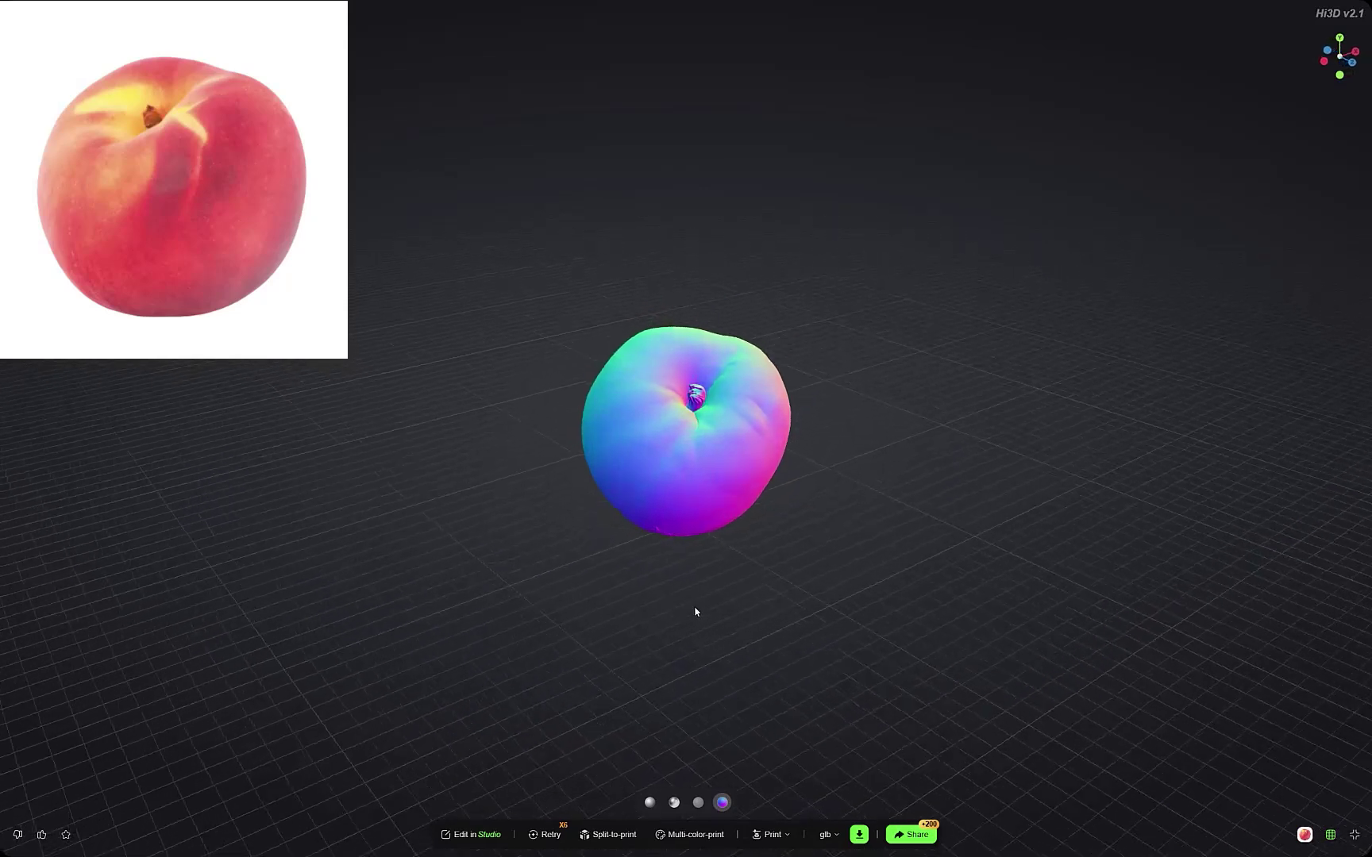
left_click_drag(563, 470, 579, 436)
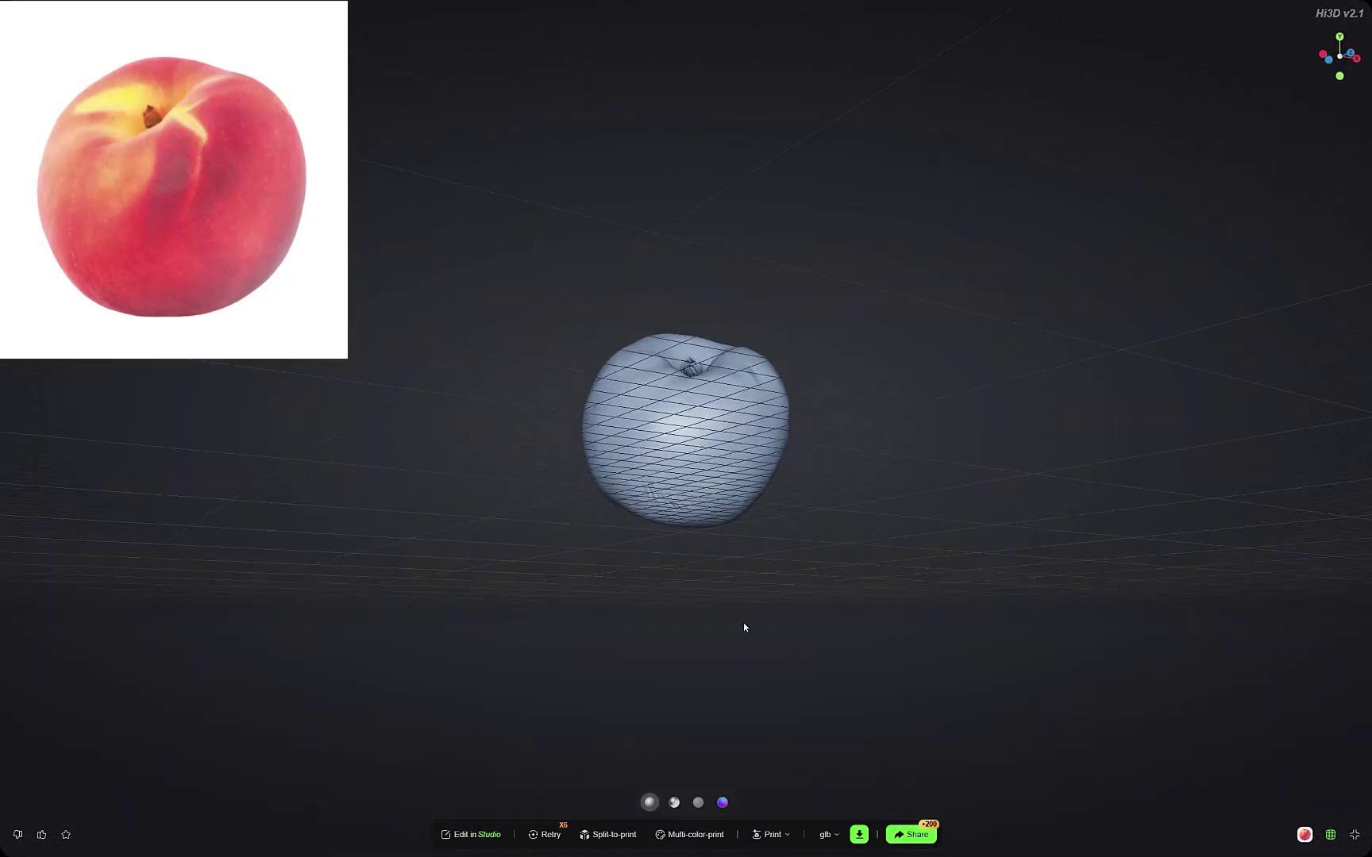
scroll(742, 436, "up", 3)
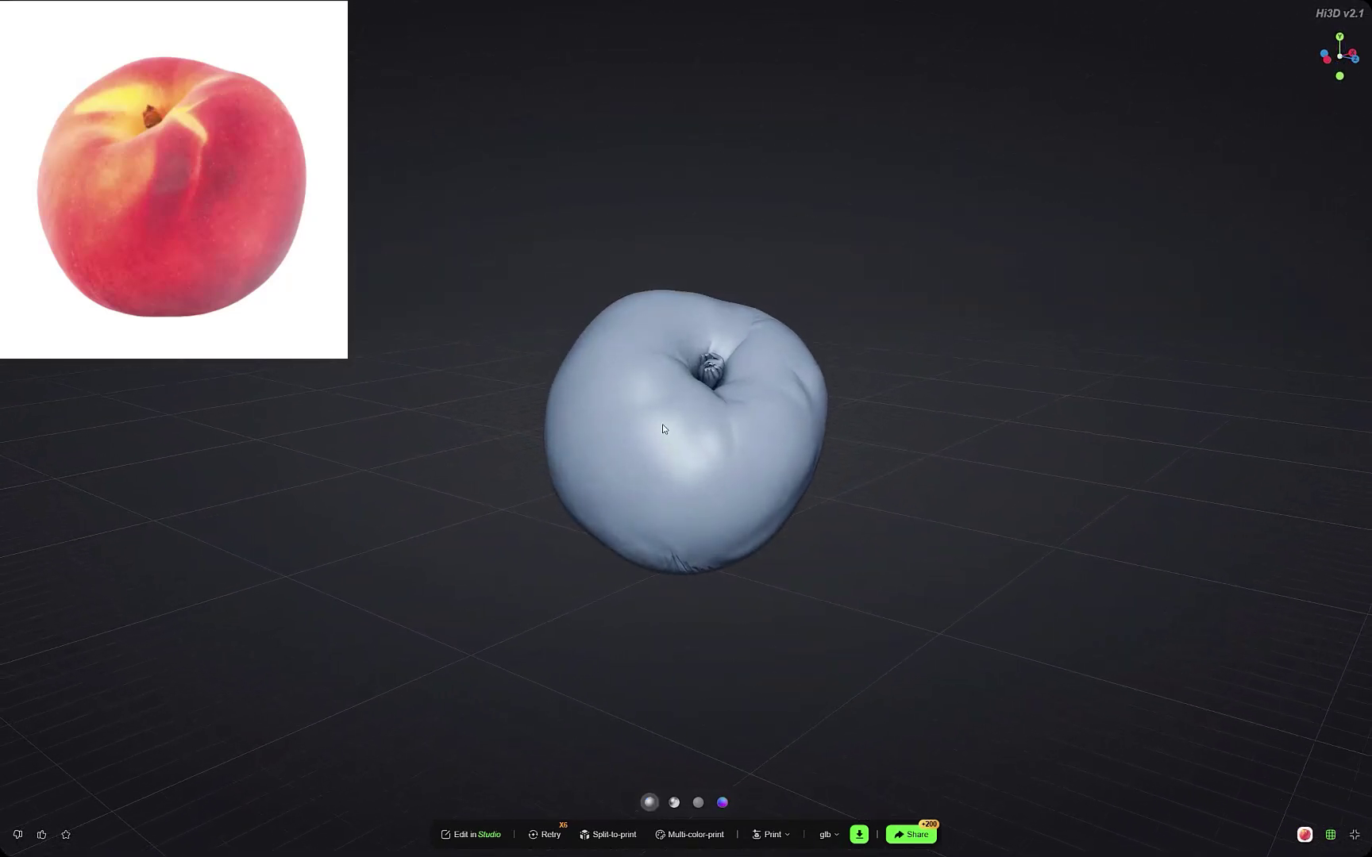
left_click_drag(675, 399, 977, 312)
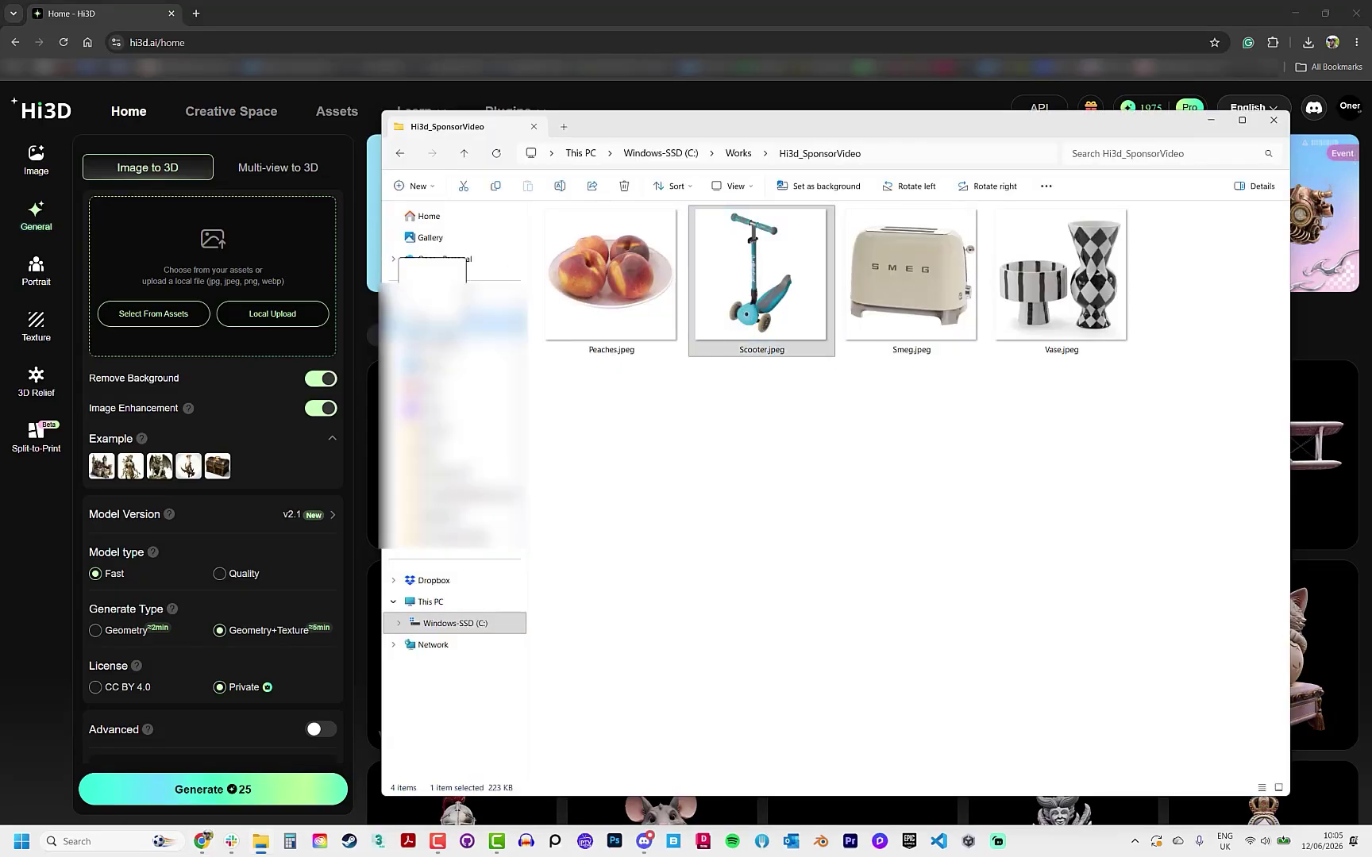
Step: Load Scooter.jpeg as the Image to 3D source and inspect the generated scooter in albedo, normal and white diffuse modes
left_click_drag(432, 318, 242, 274)
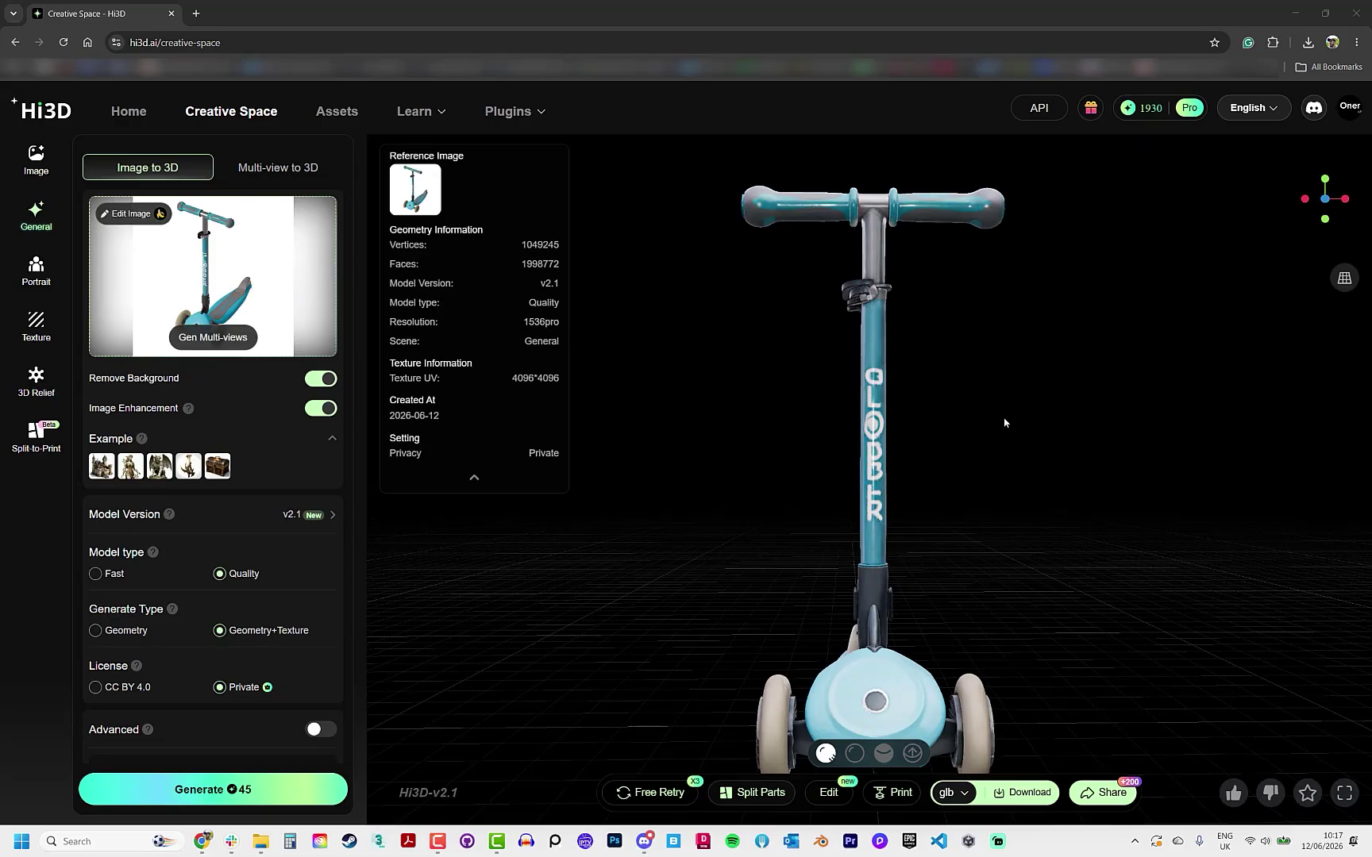
left_click_drag(920, 471, 828, 493)
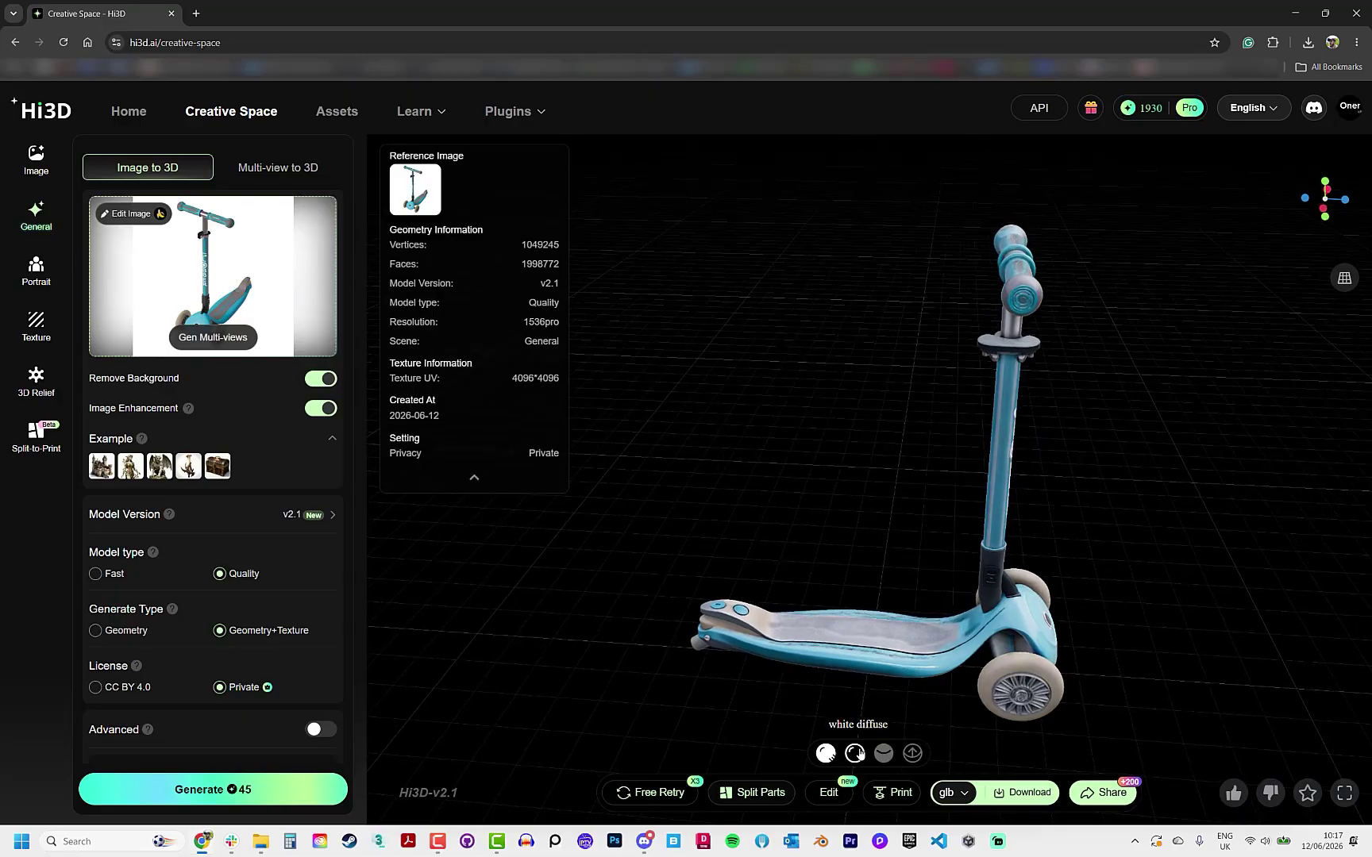
left_click(881, 753)
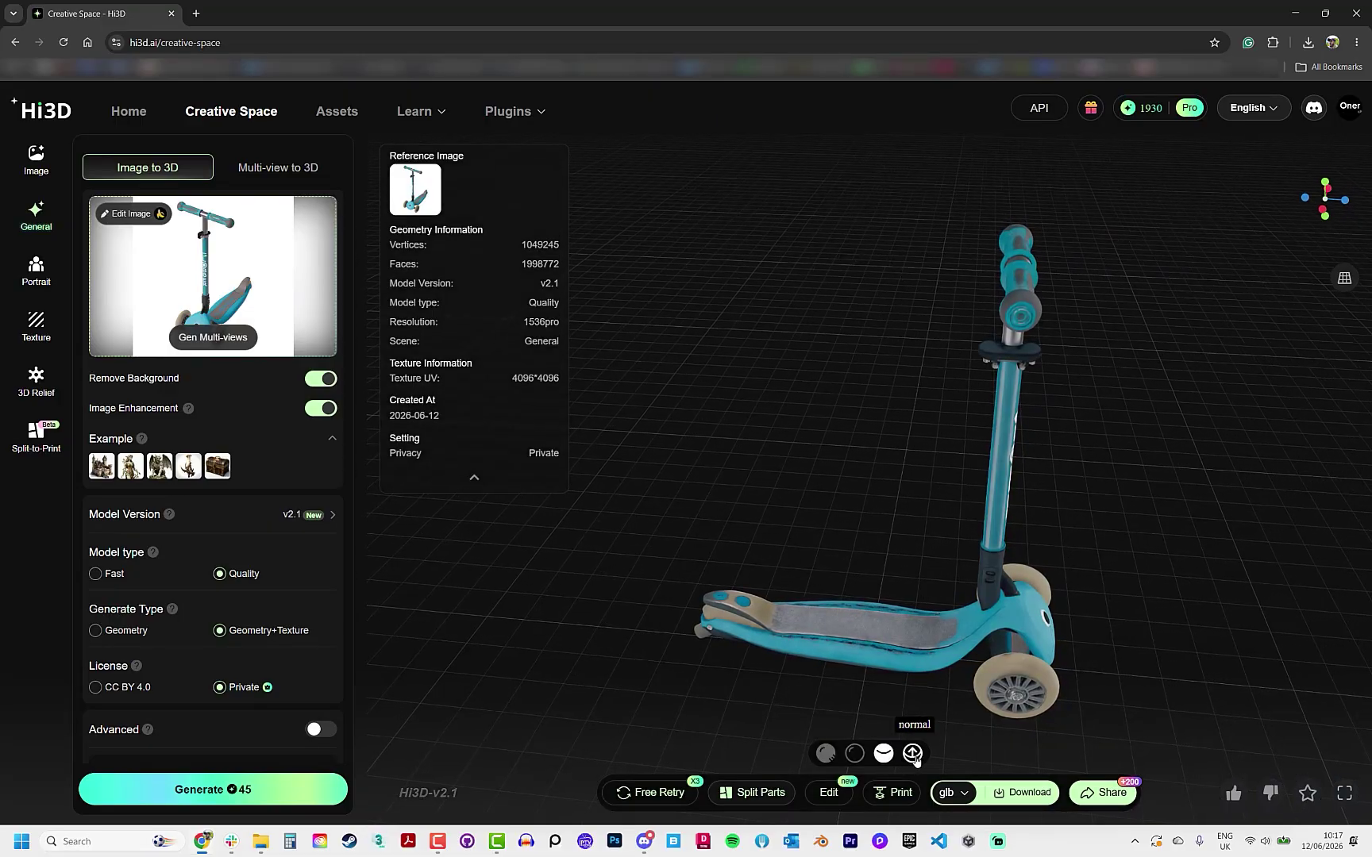
left_click(913, 755)
left_click_drag(979, 672, 801, 641)
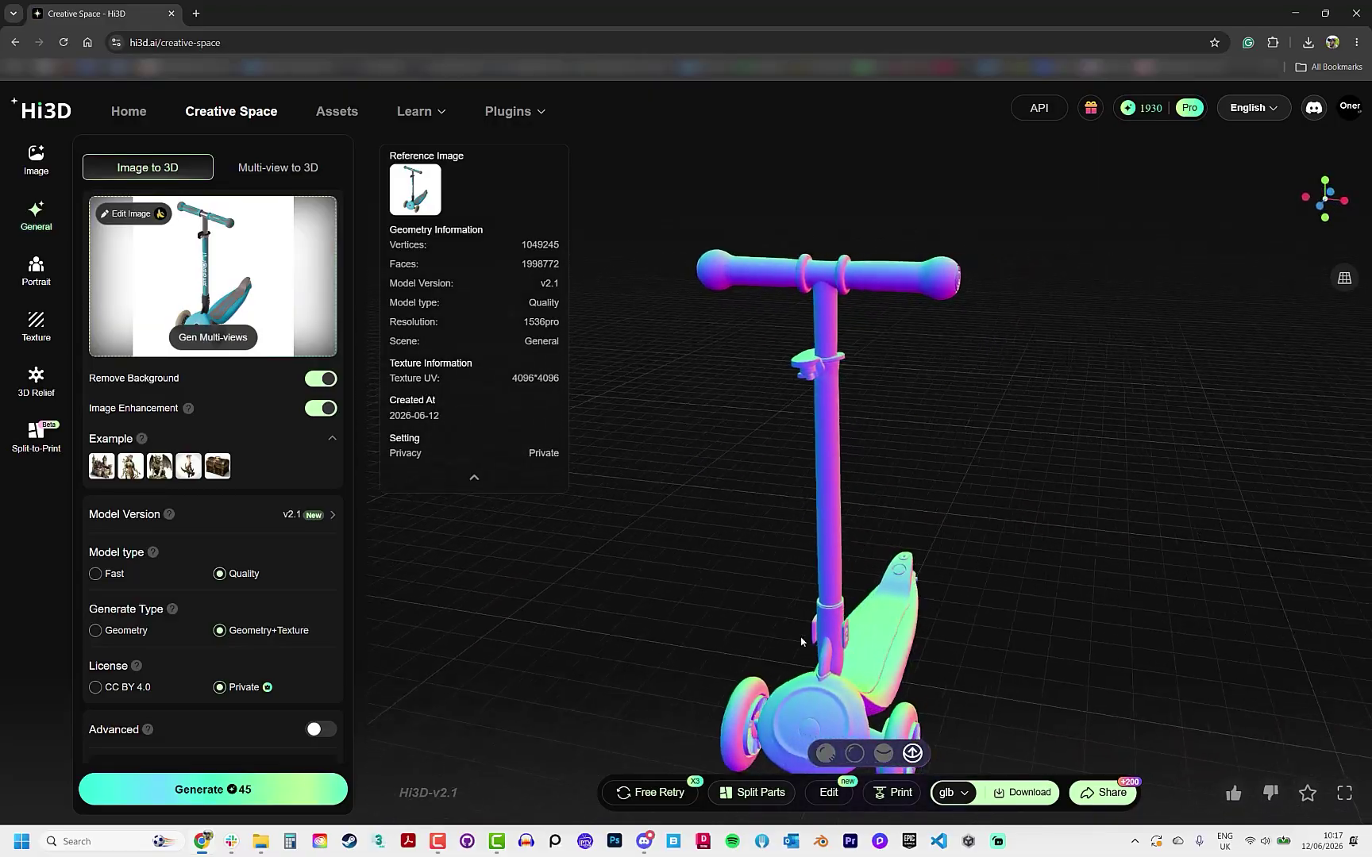
left_click(855, 754)
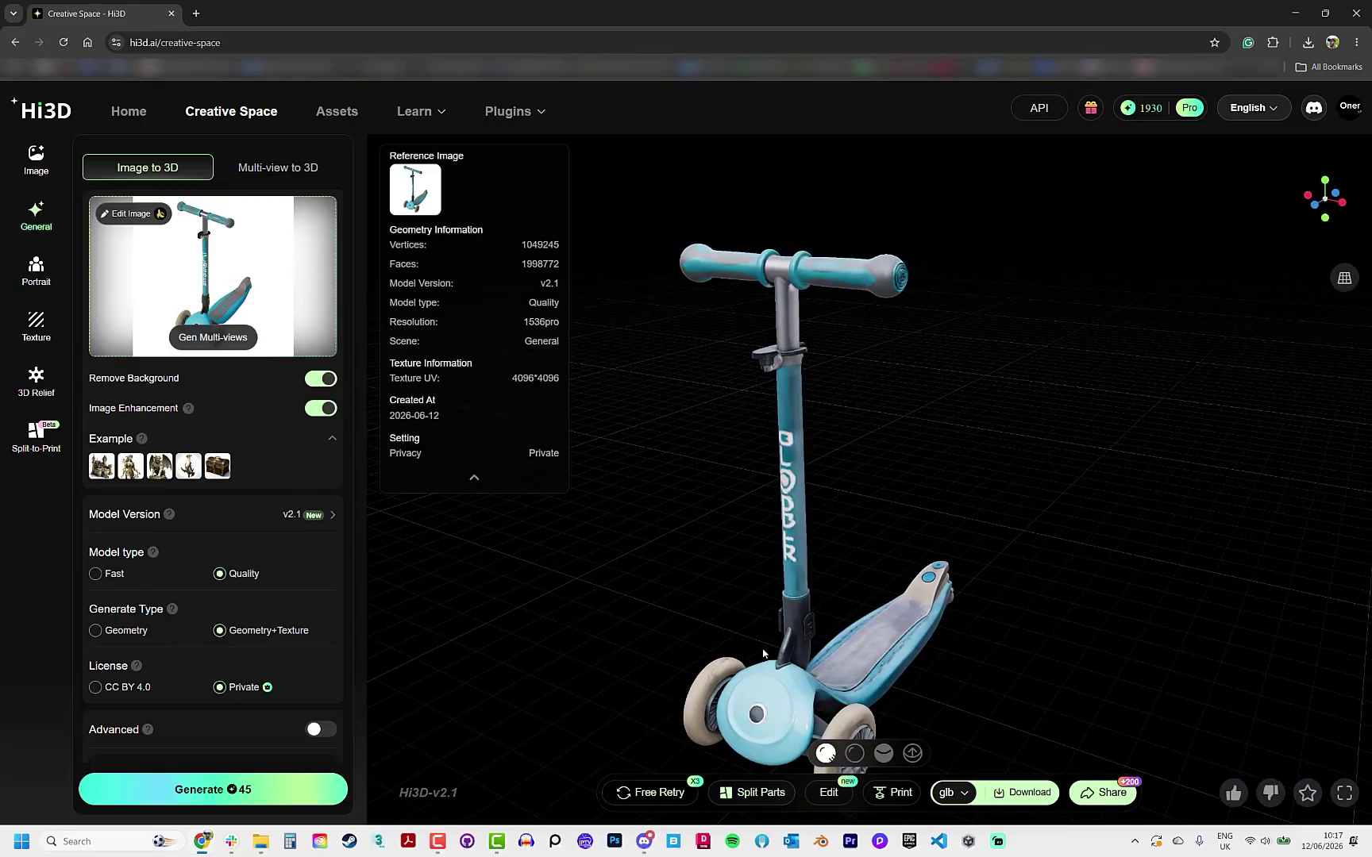
Step: Load Smeg.jpeg as the Image to 3D source and inspect the generated toaster in normal, albedo, white diffuse and rendered modes
left_click_drag(912, 274, 824, 526)
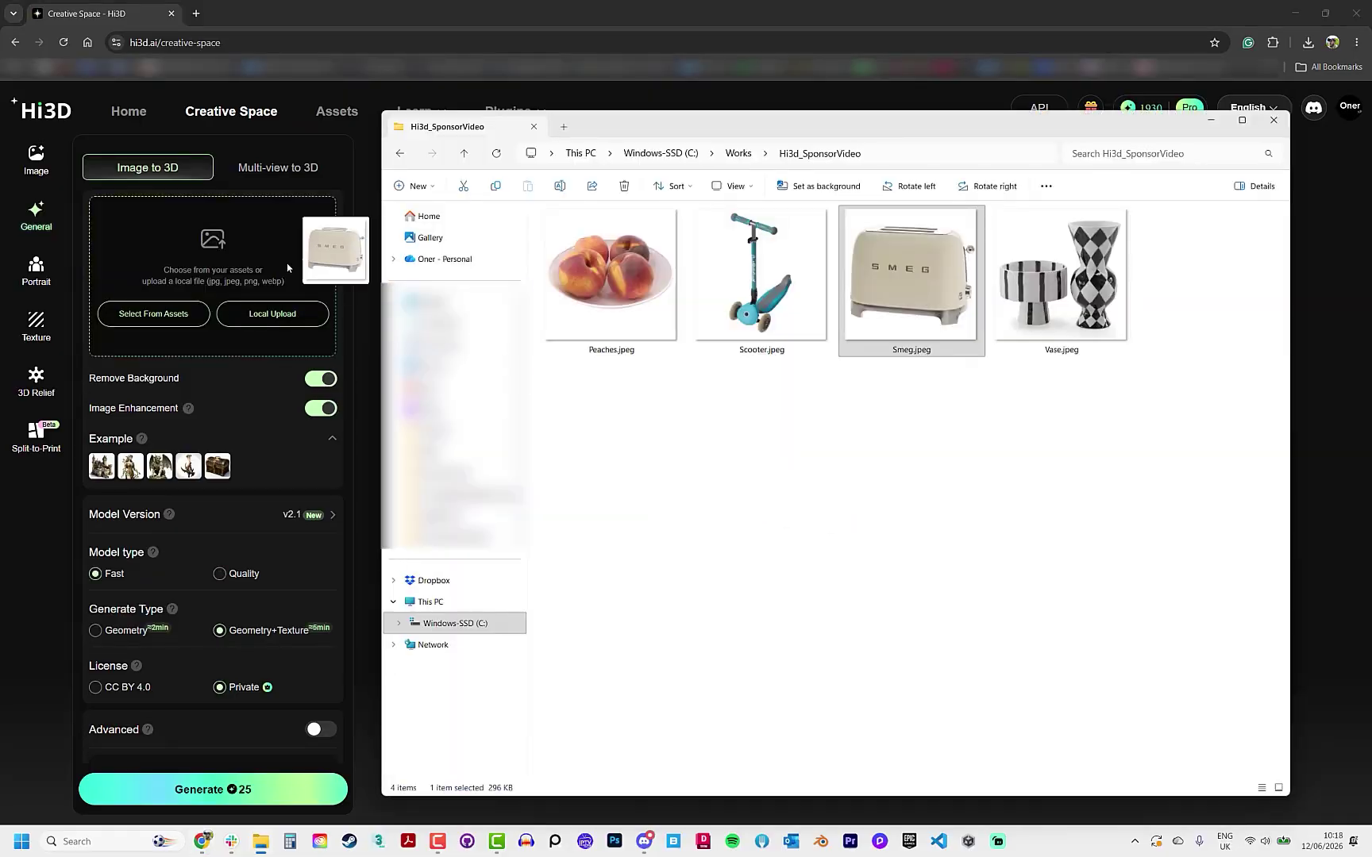
left_click_drag(288, 267, 257, 334)
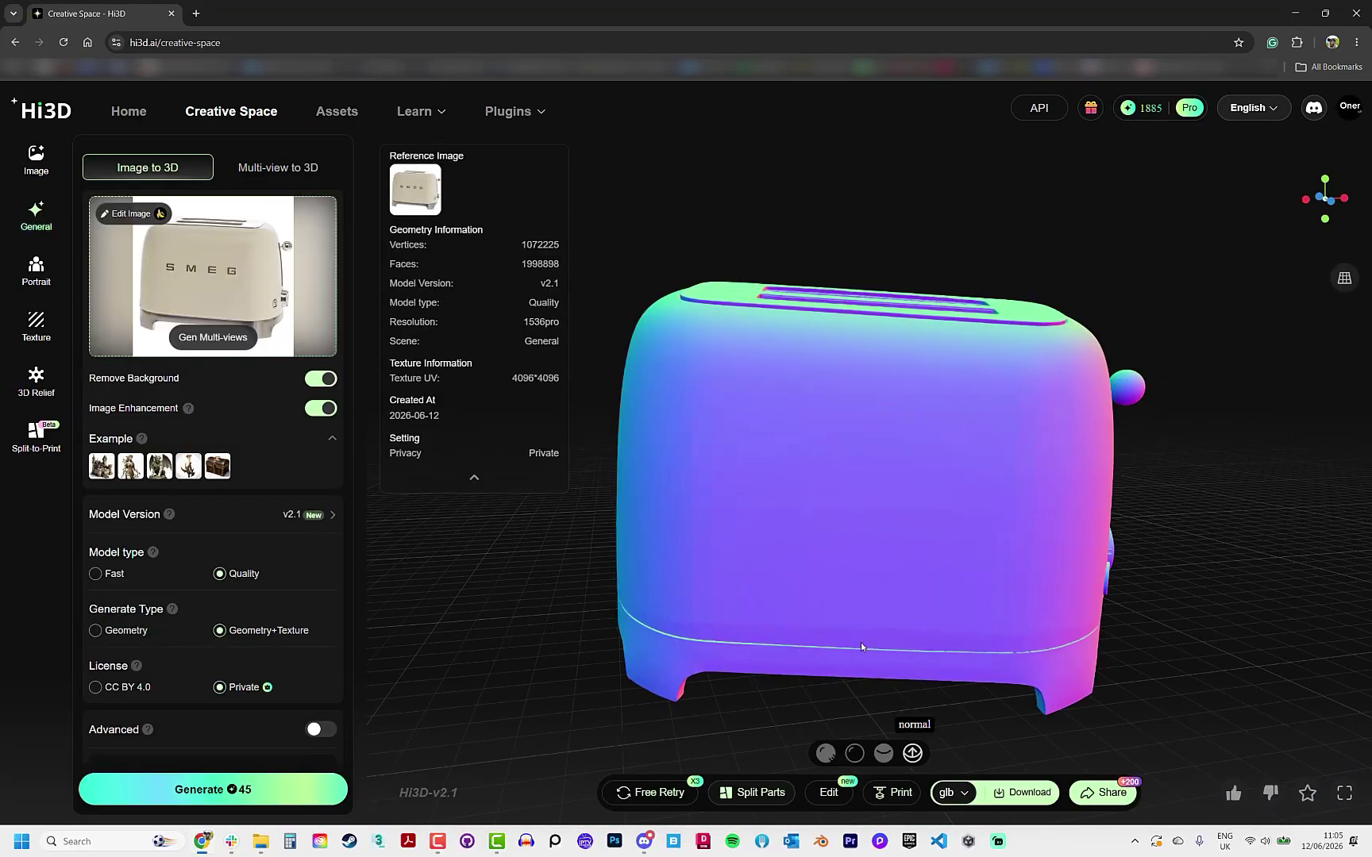
left_click_drag(789, 576, 878, 445)
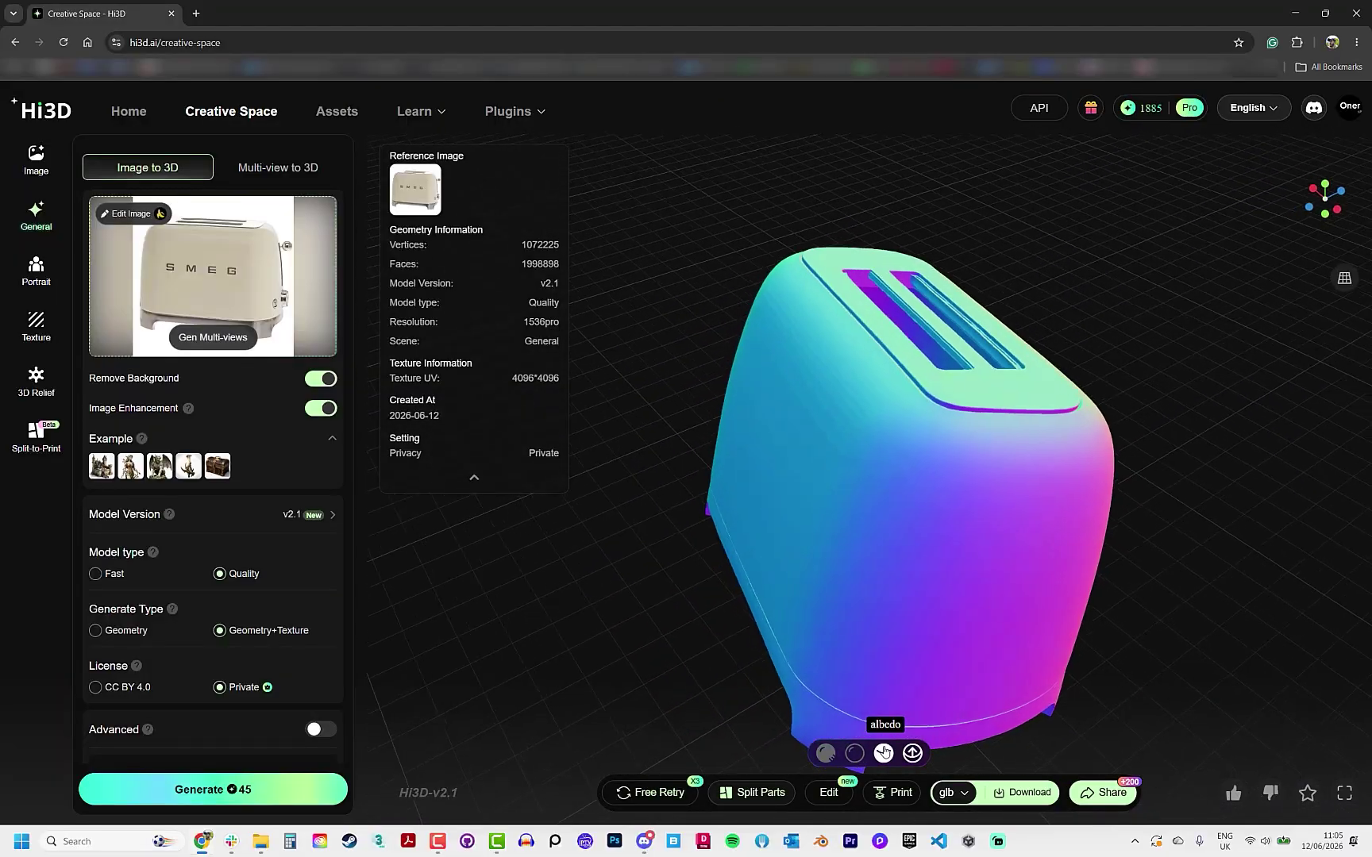
left_click(884, 752)
left_click_drag(1034, 520, 1100, 432)
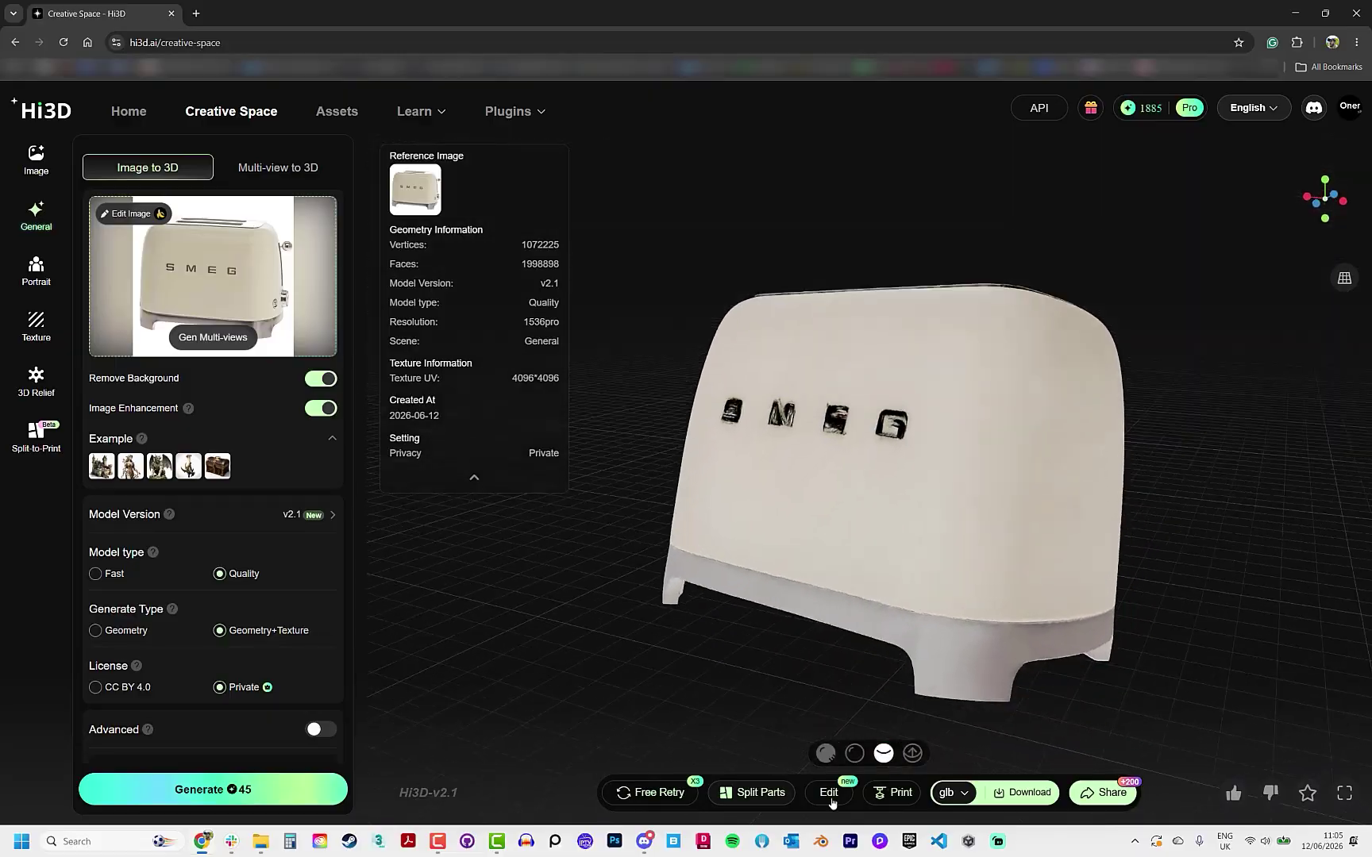
left_click(854, 753)
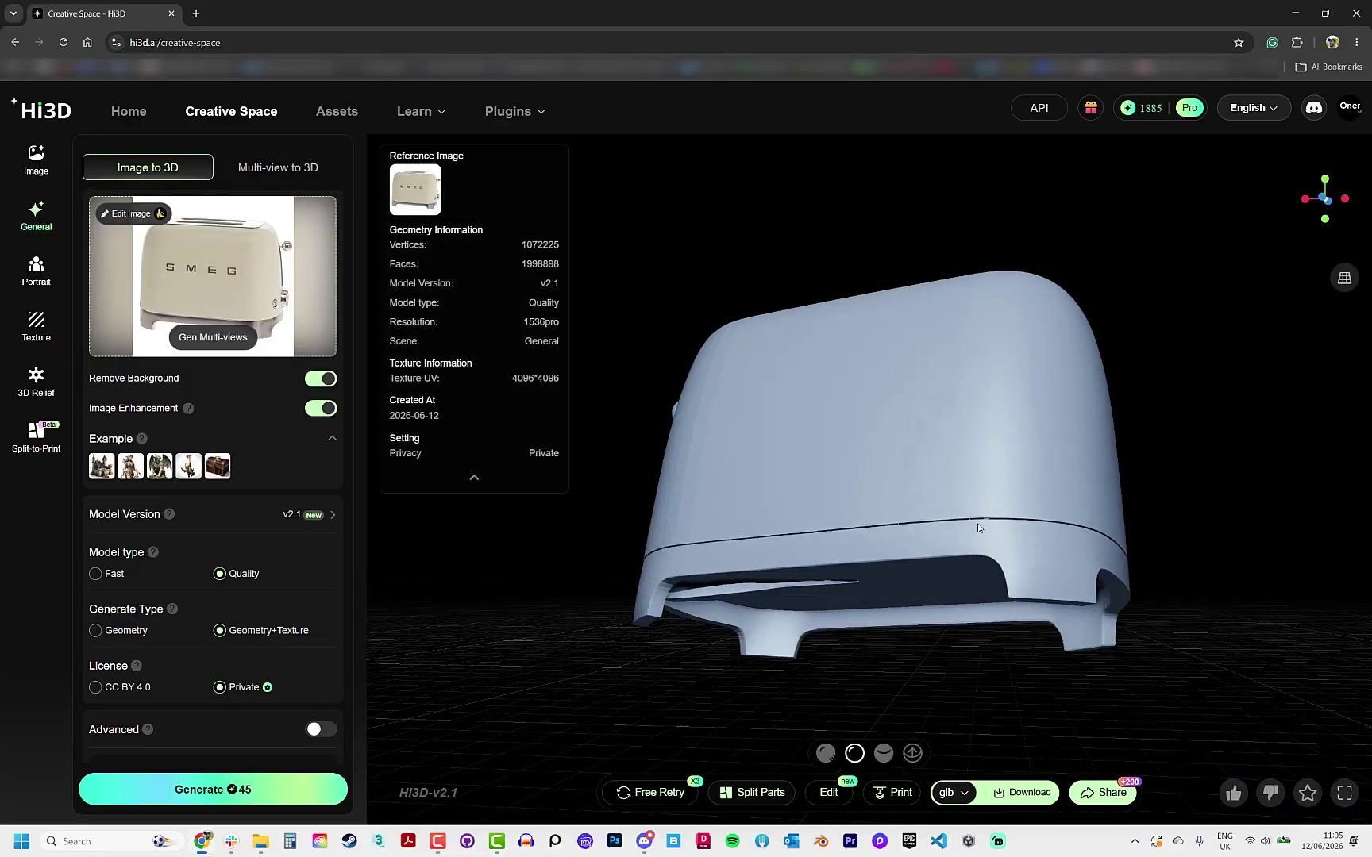
left_click_drag(977, 523, 837, 493)
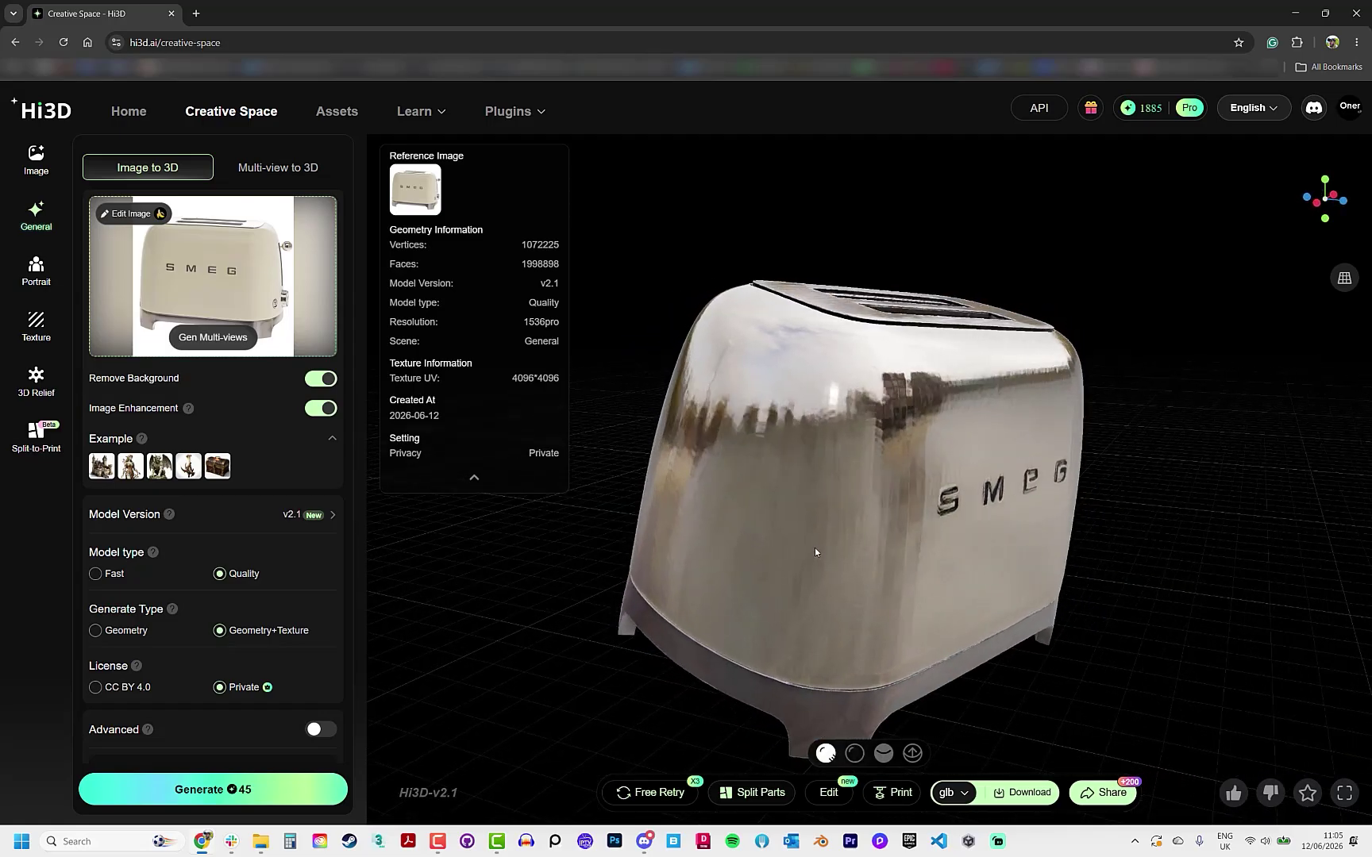
left_click_drag(814, 548, 761, 712)
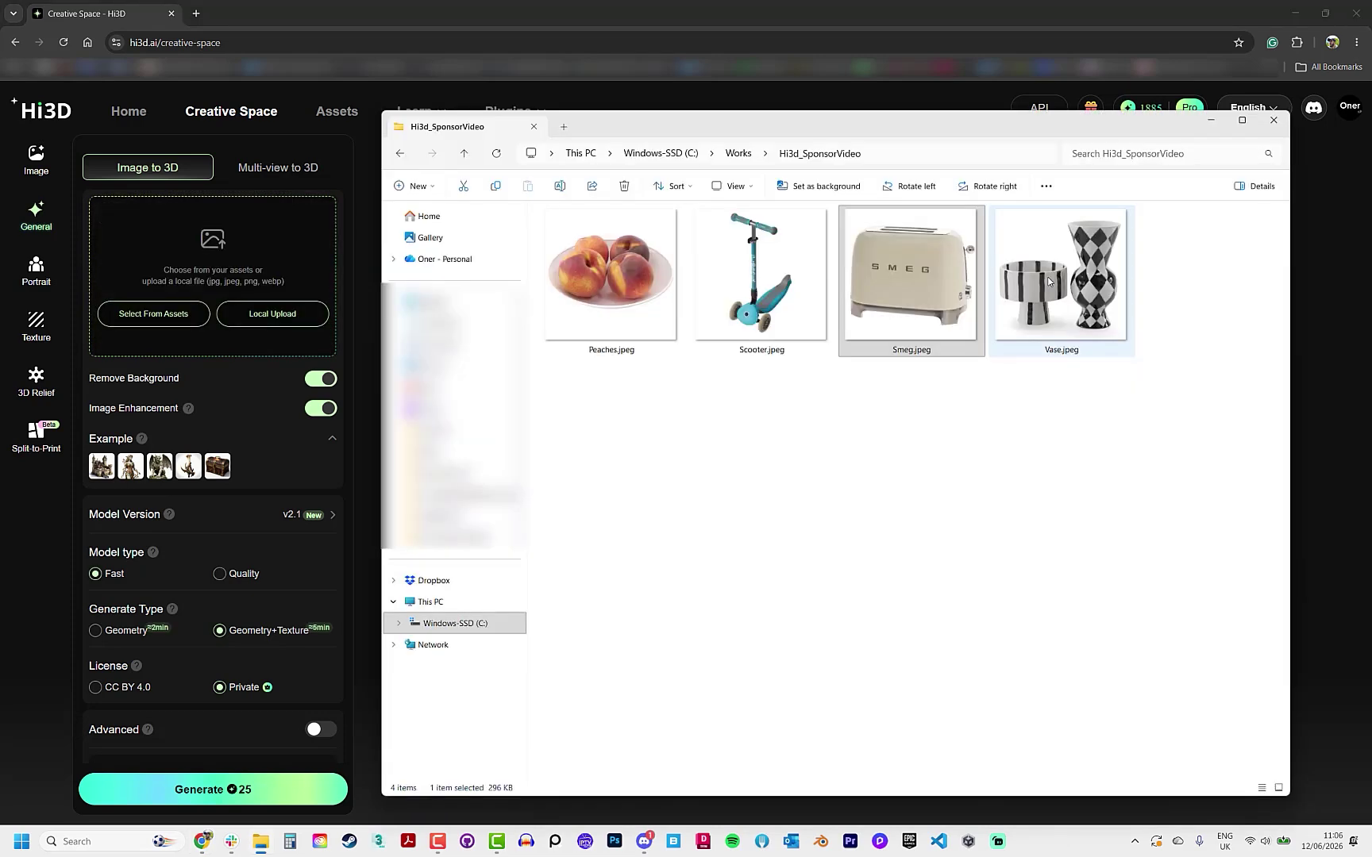
Step: Load Vase.jpeg as the Image to 3D source and inspect the generated vases in normal, albedo, white diffuse and rendering result modes
left_click_drag(1062, 280, 266, 265)
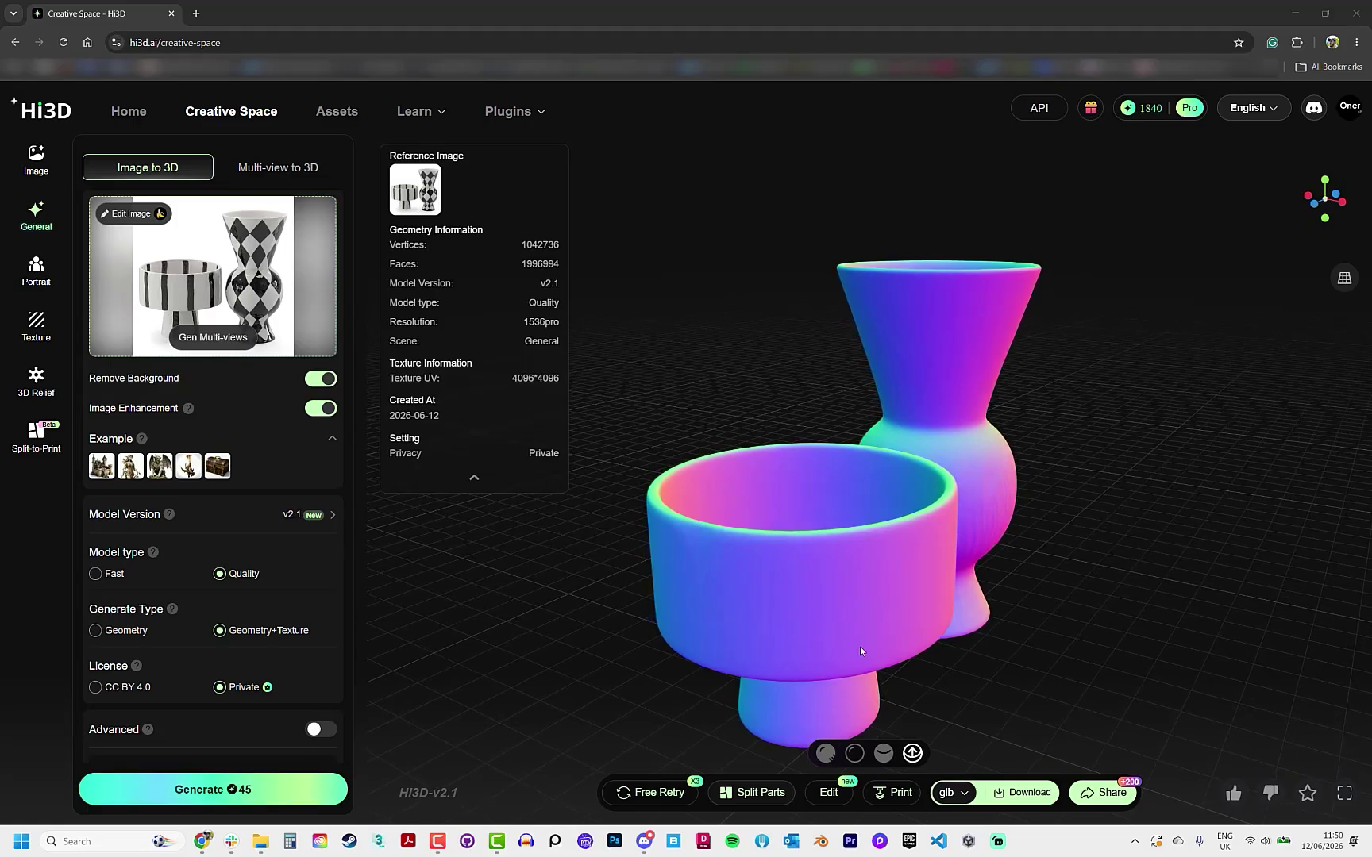
left_click_drag(882, 640, 974, 508)
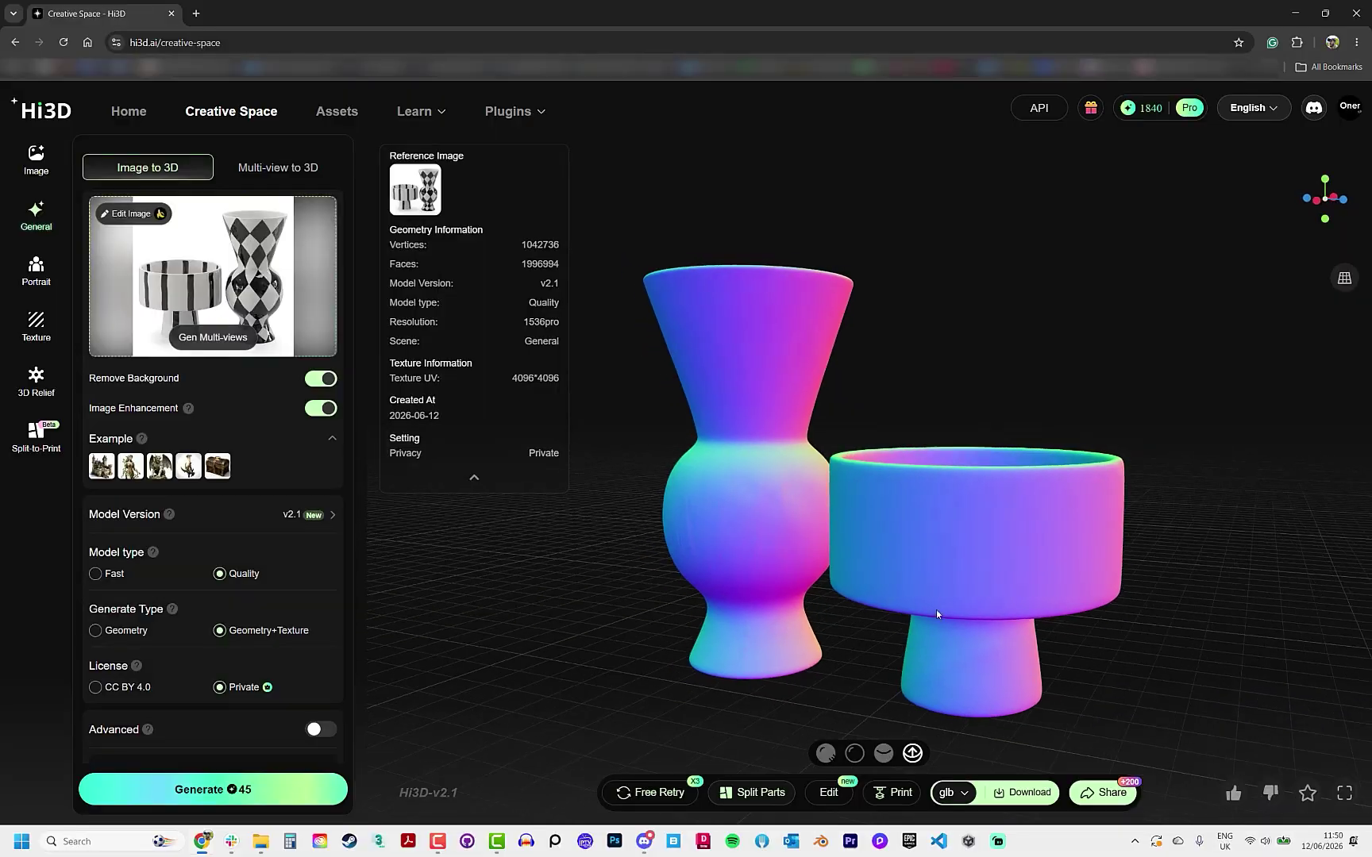
left_click(884, 753)
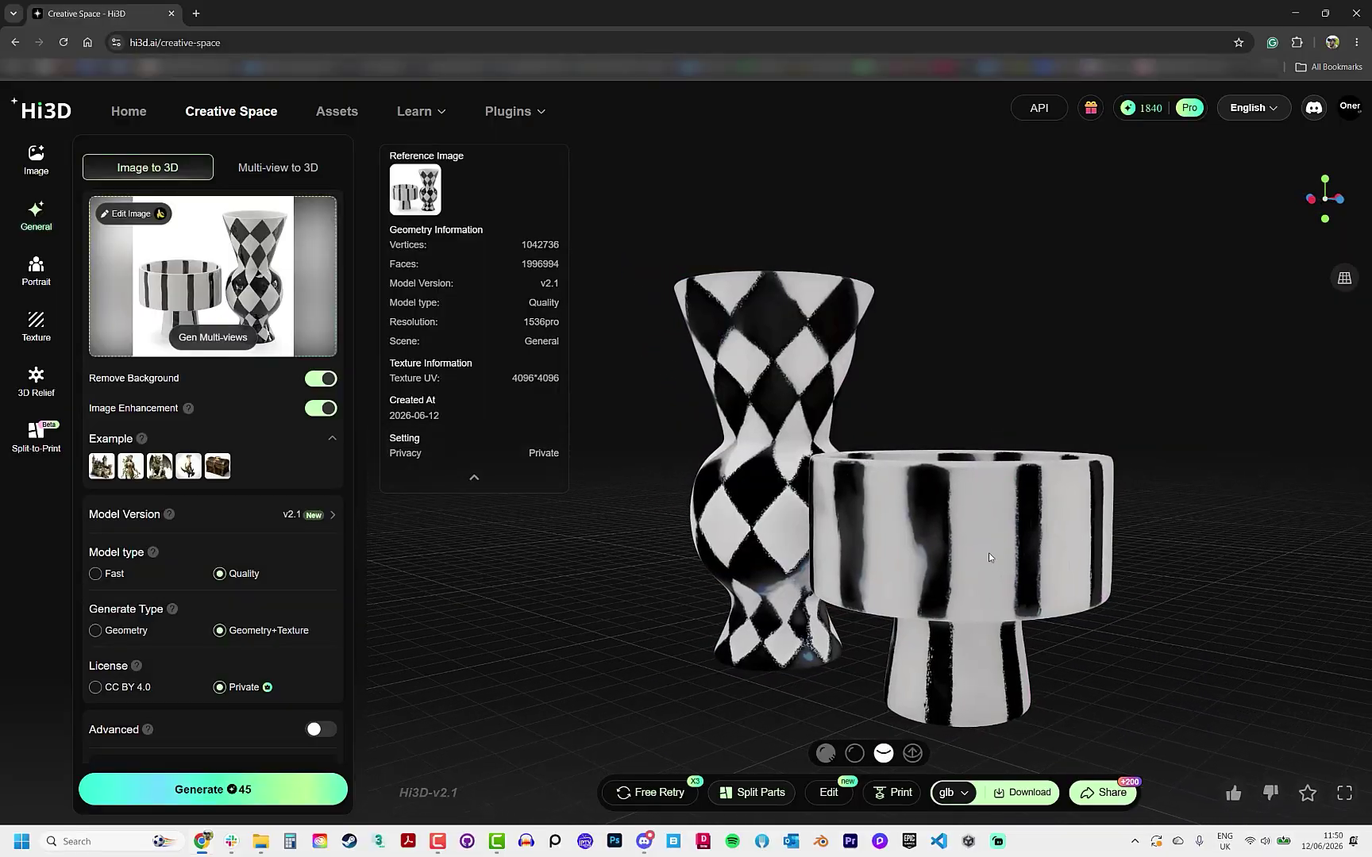
left_click_drag(988, 553, 850, 754)
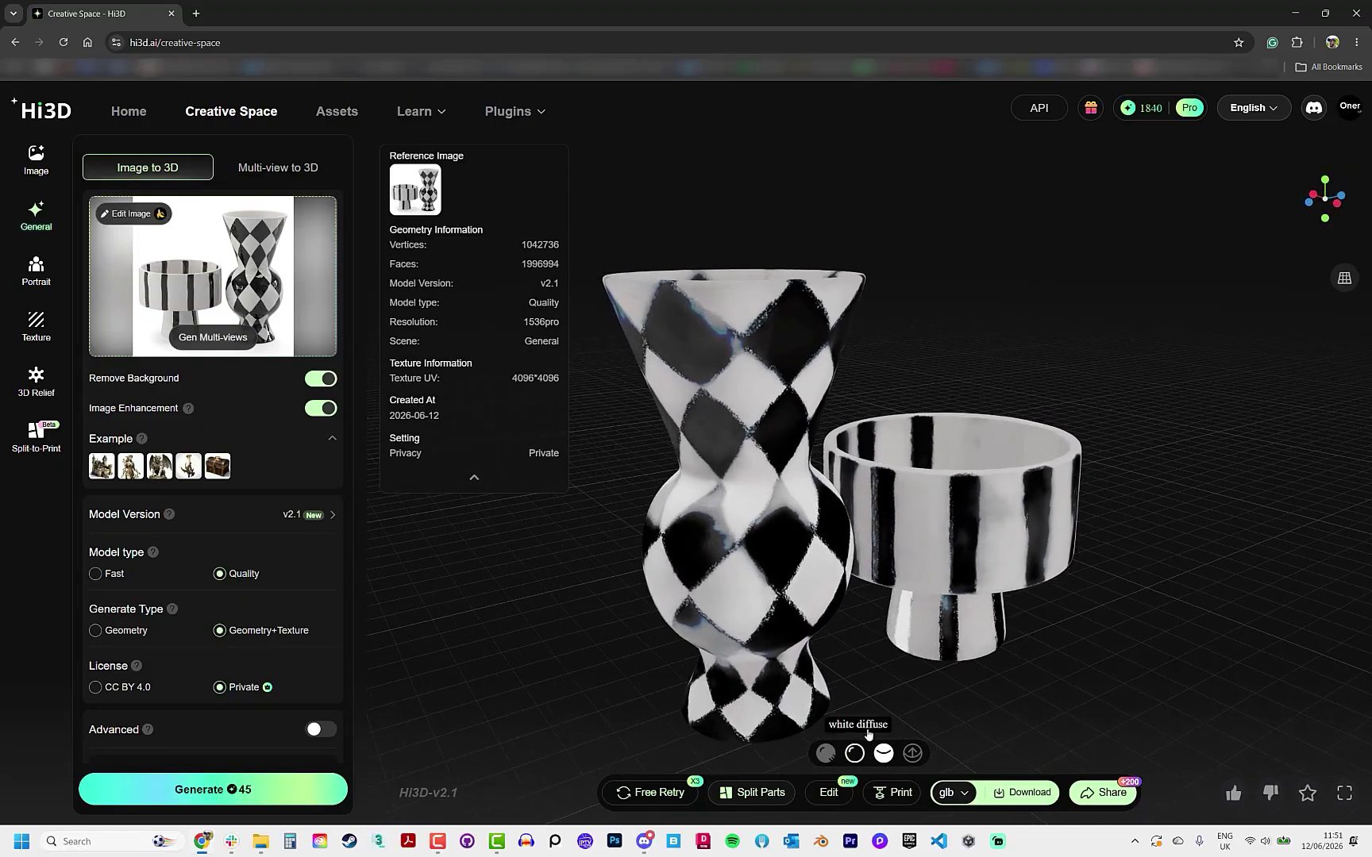
left_click(854, 752)
left_click_drag(927, 592, 824, 724)
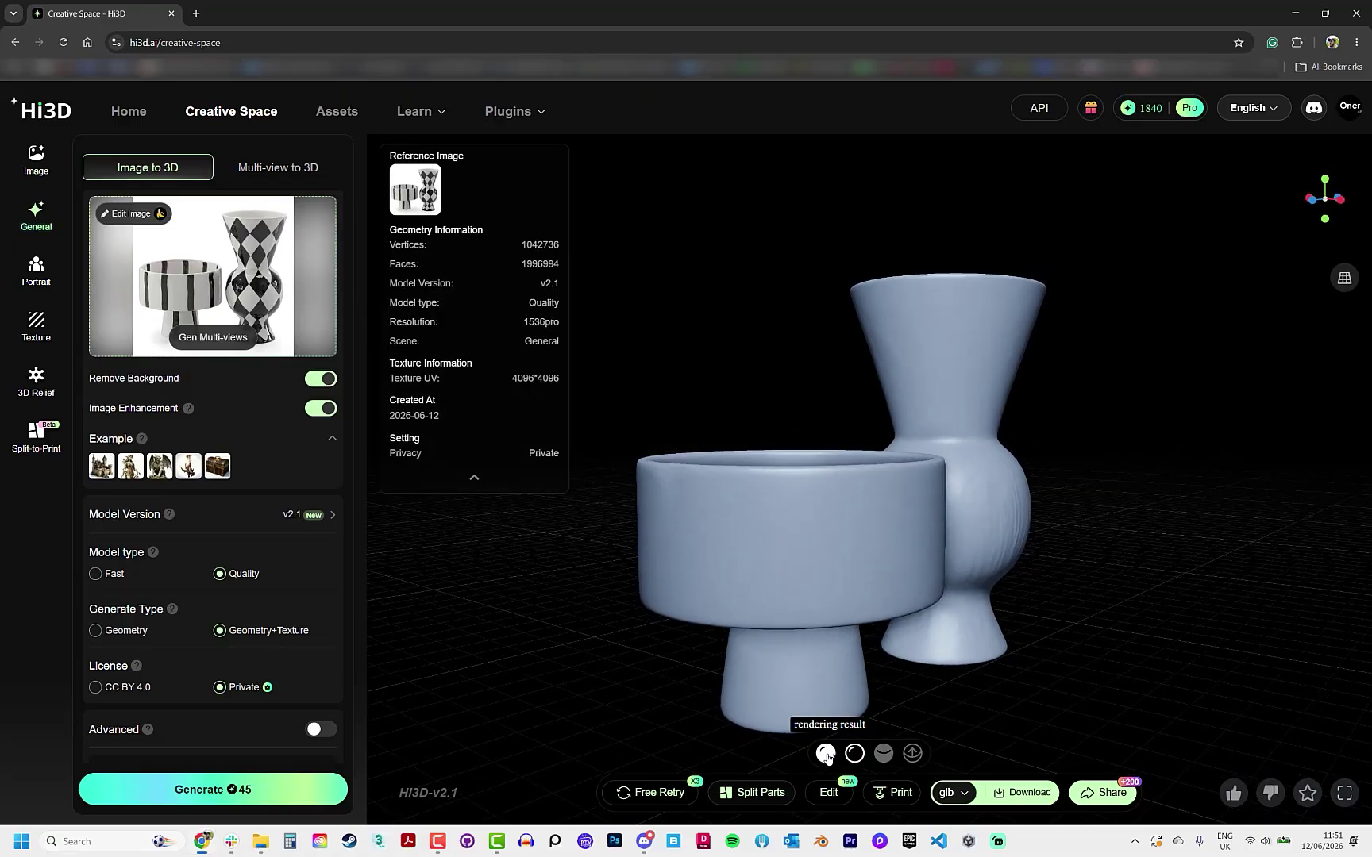
left_click(827, 753)
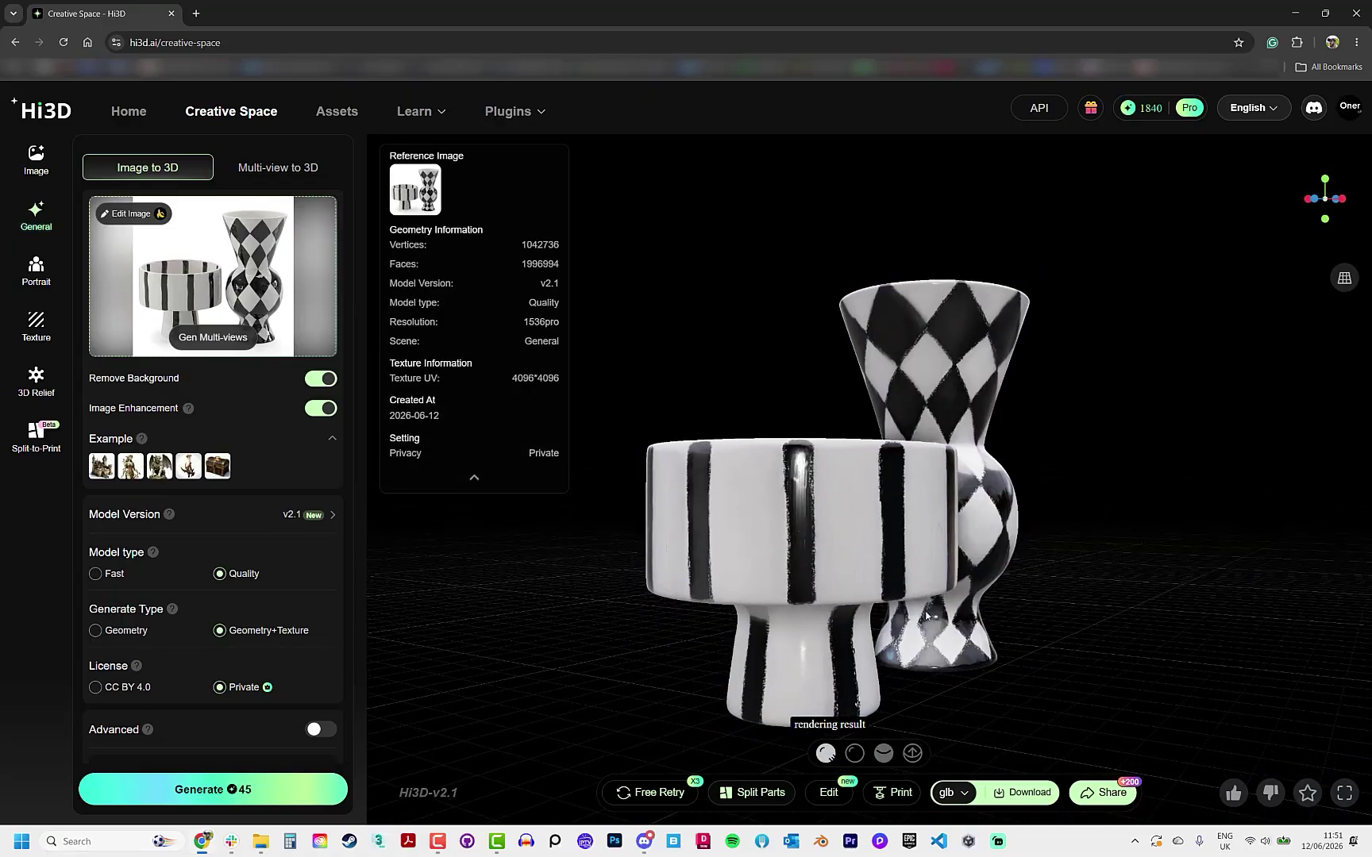
left_click_drag(857, 570, 914, 520)
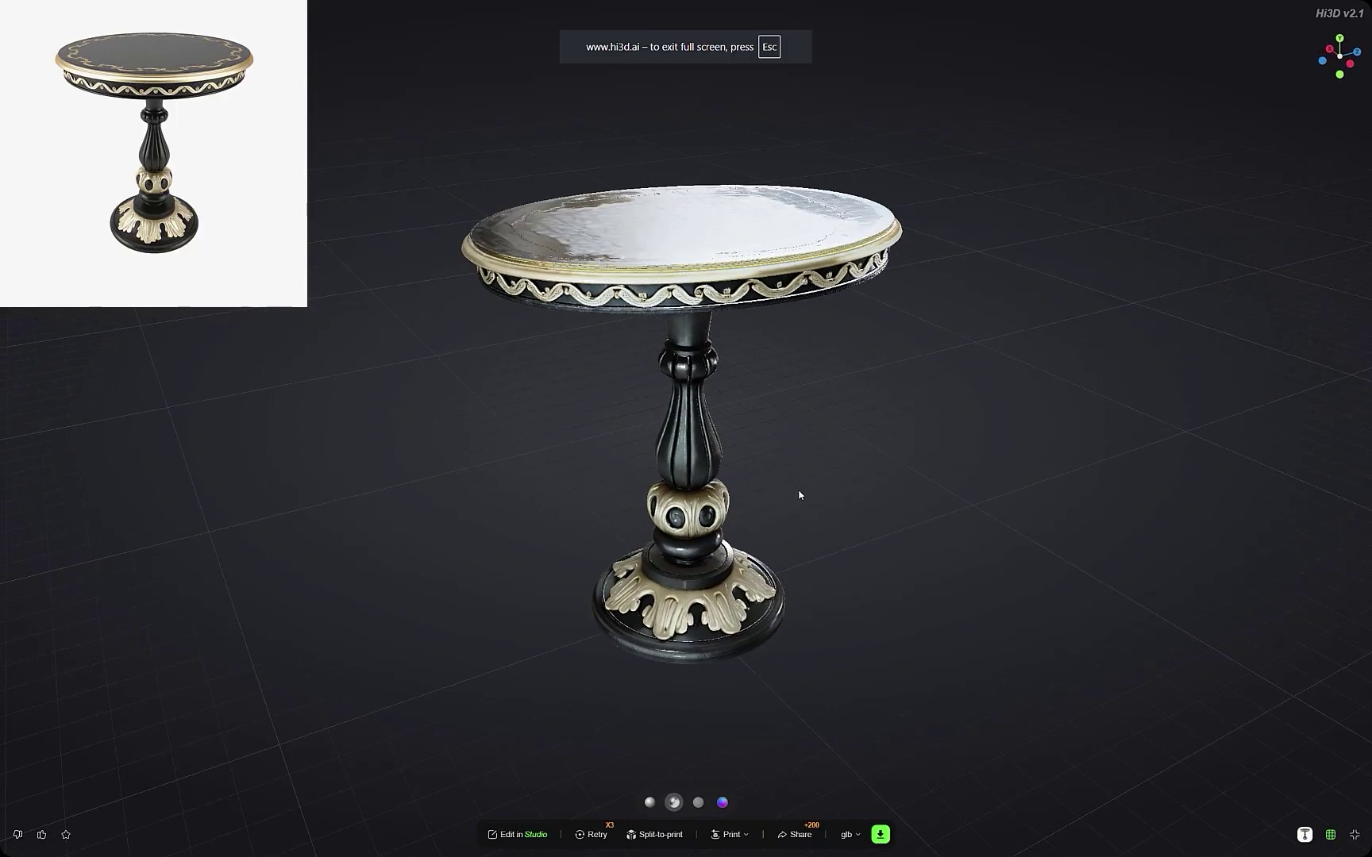
Step: Examine the ornate pedestal table's top, underside and carved base in rendered, albedo, normal and white diffuse modes against its reference image
left_click_drag(799, 495, 624, 426)
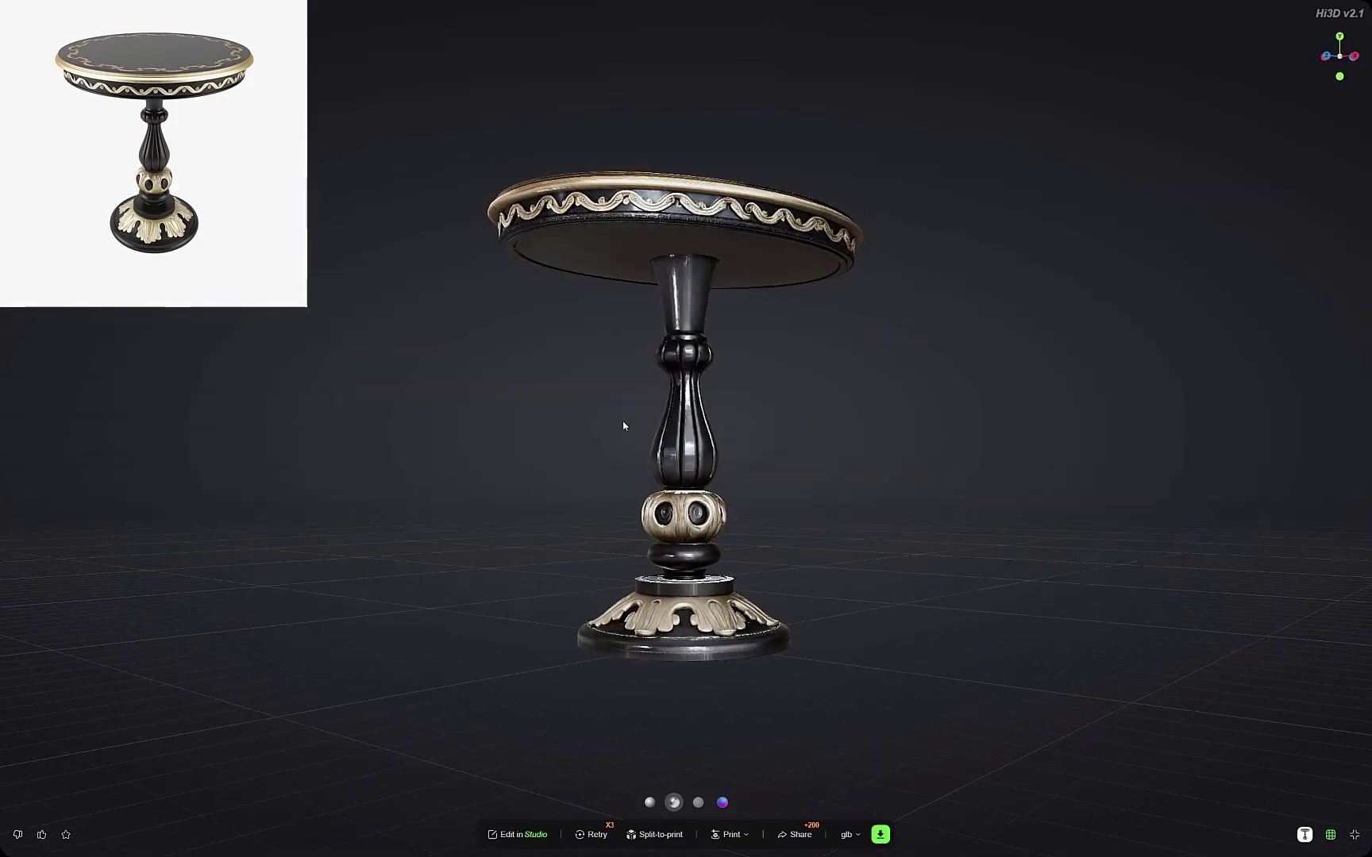
left_click_drag(567, 506, 678, 573)
scroll(670, 610, "up", 3)
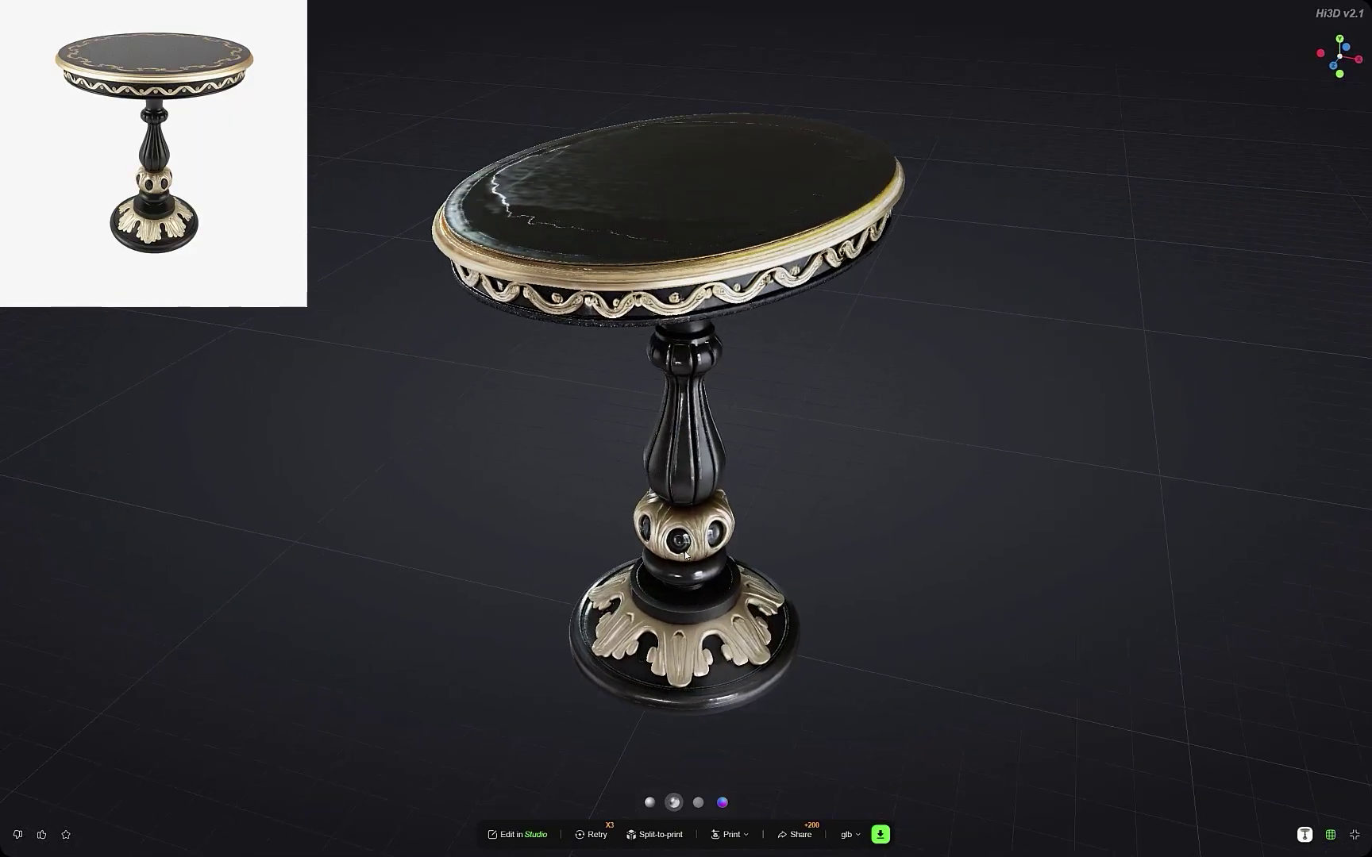
left_click_drag(642, 479, 701, 785)
left_click(699, 804)
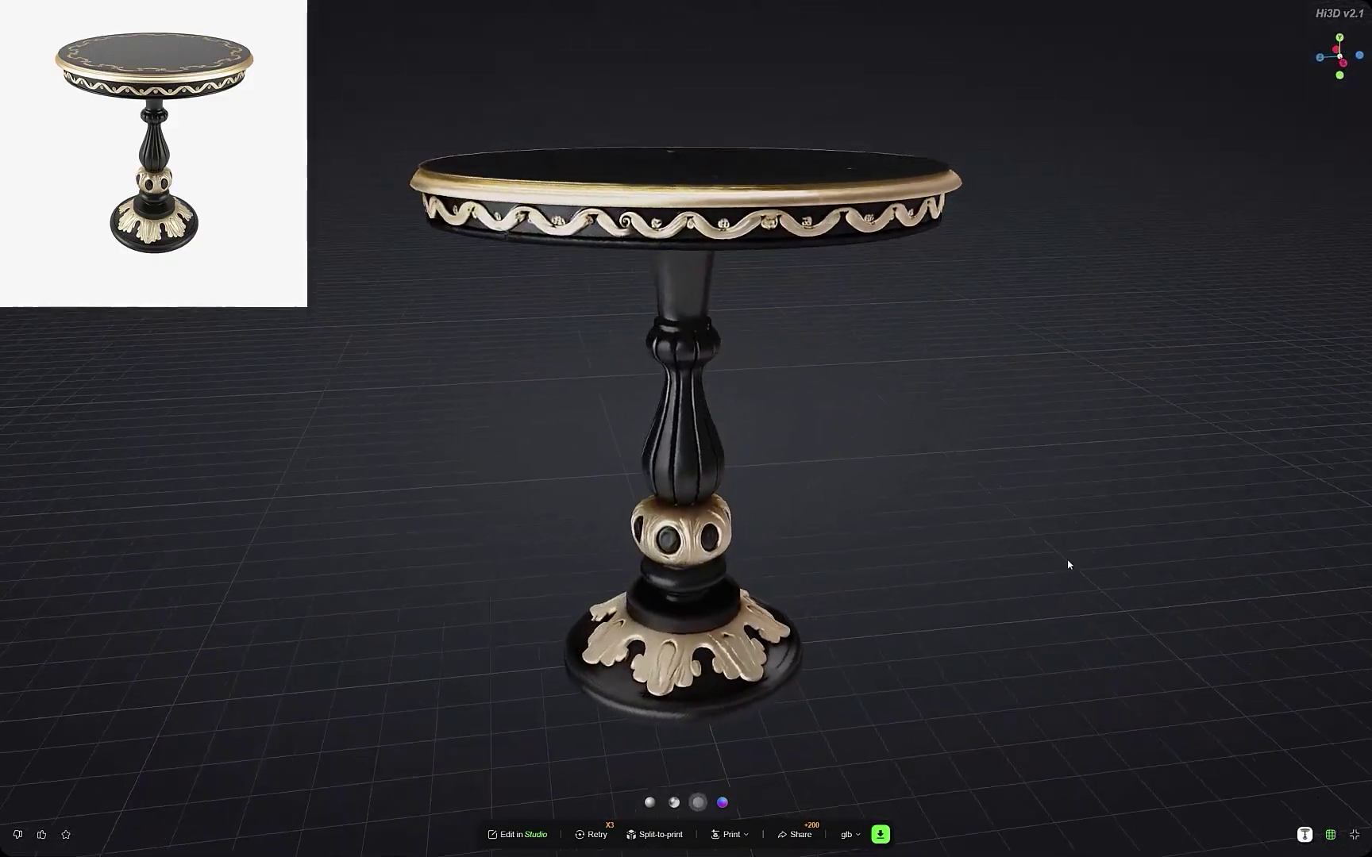
left_click_drag(1133, 563, 776, 558)
left_click(722, 804)
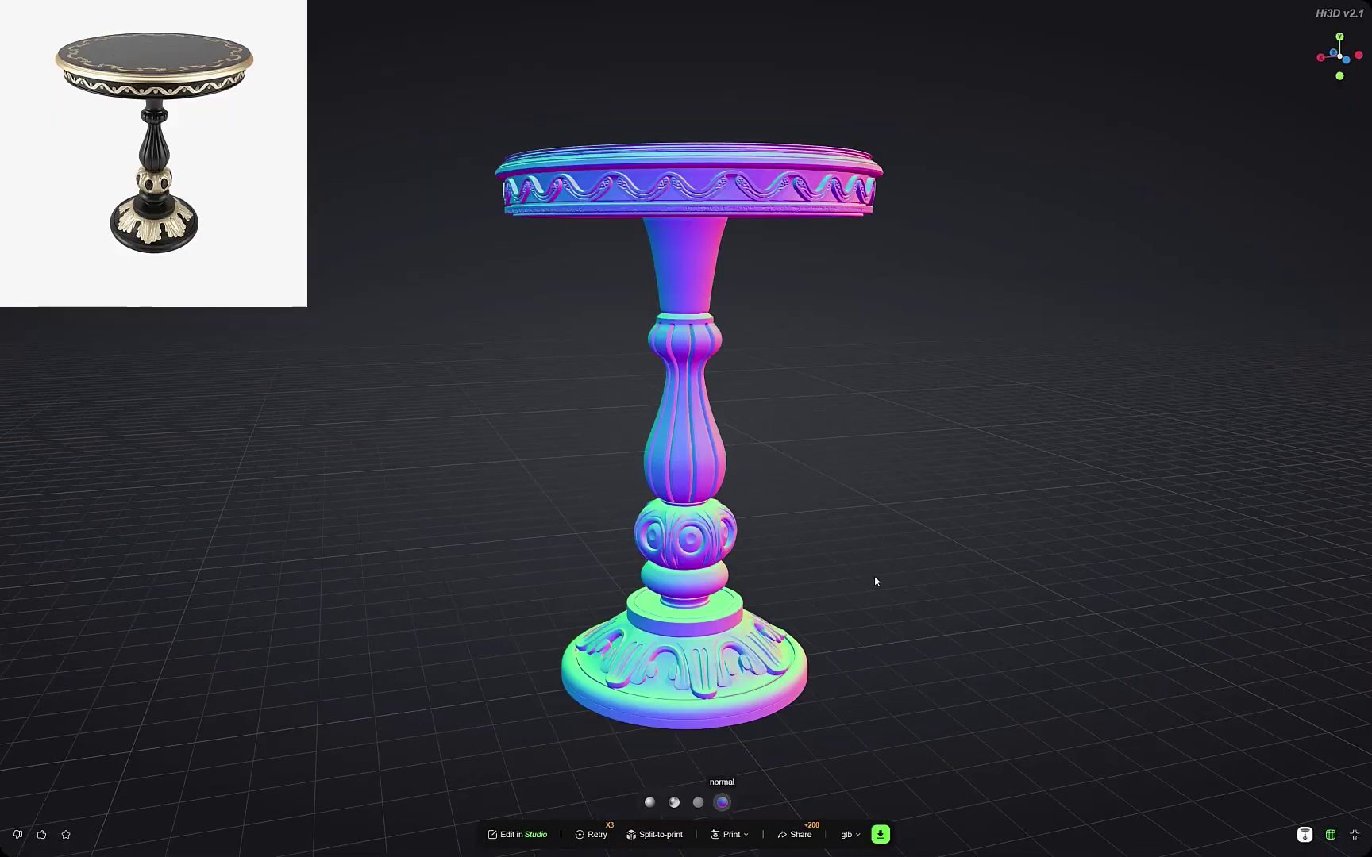
left_click_drag(868, 554, 499, 554)
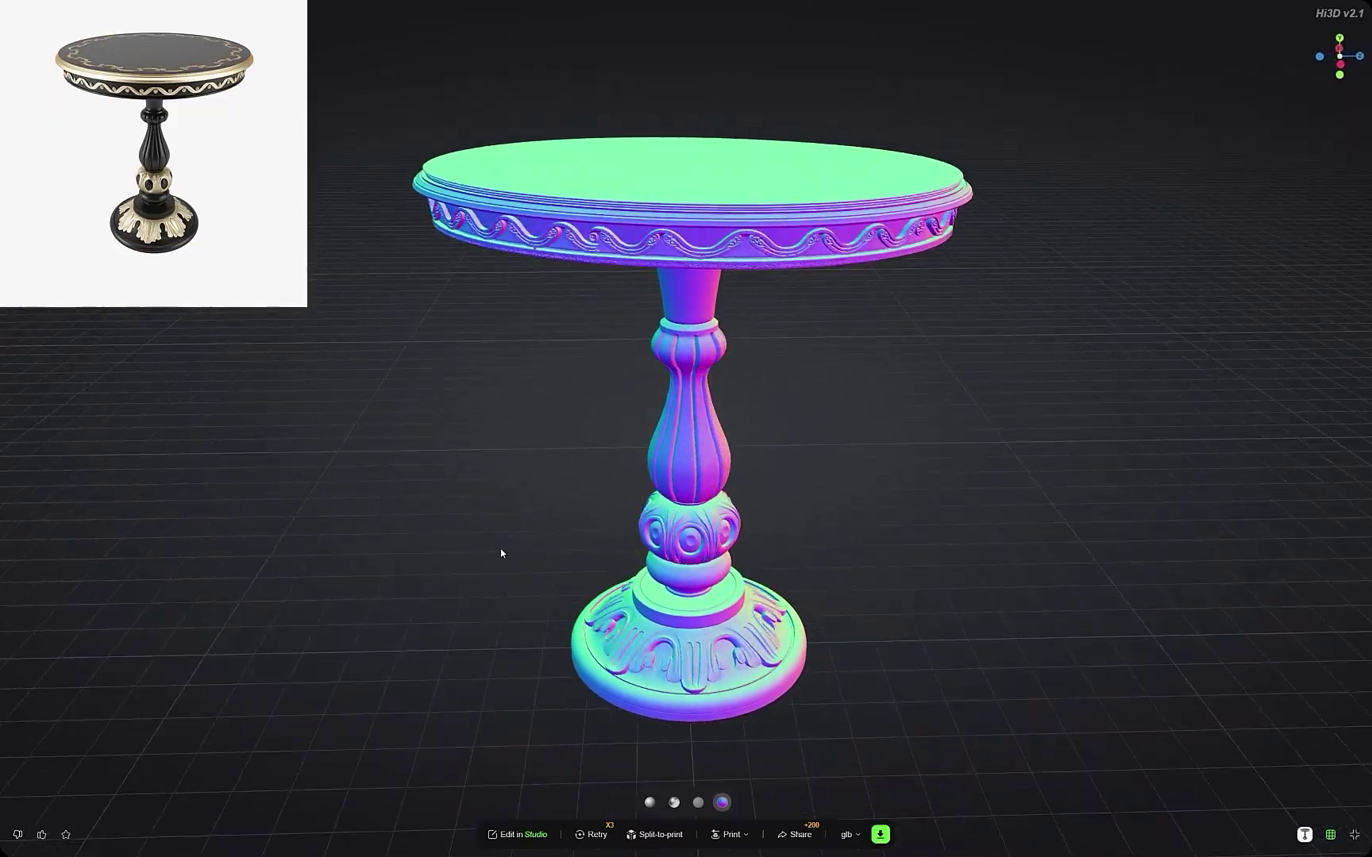
mouse_move(224, 566)
left_mouse_down()
mouse_move(554, 590)
mouse_move(683, 584)
mouse_move(801, 573)
mouse_move(897, 520)
left_mouse_up()
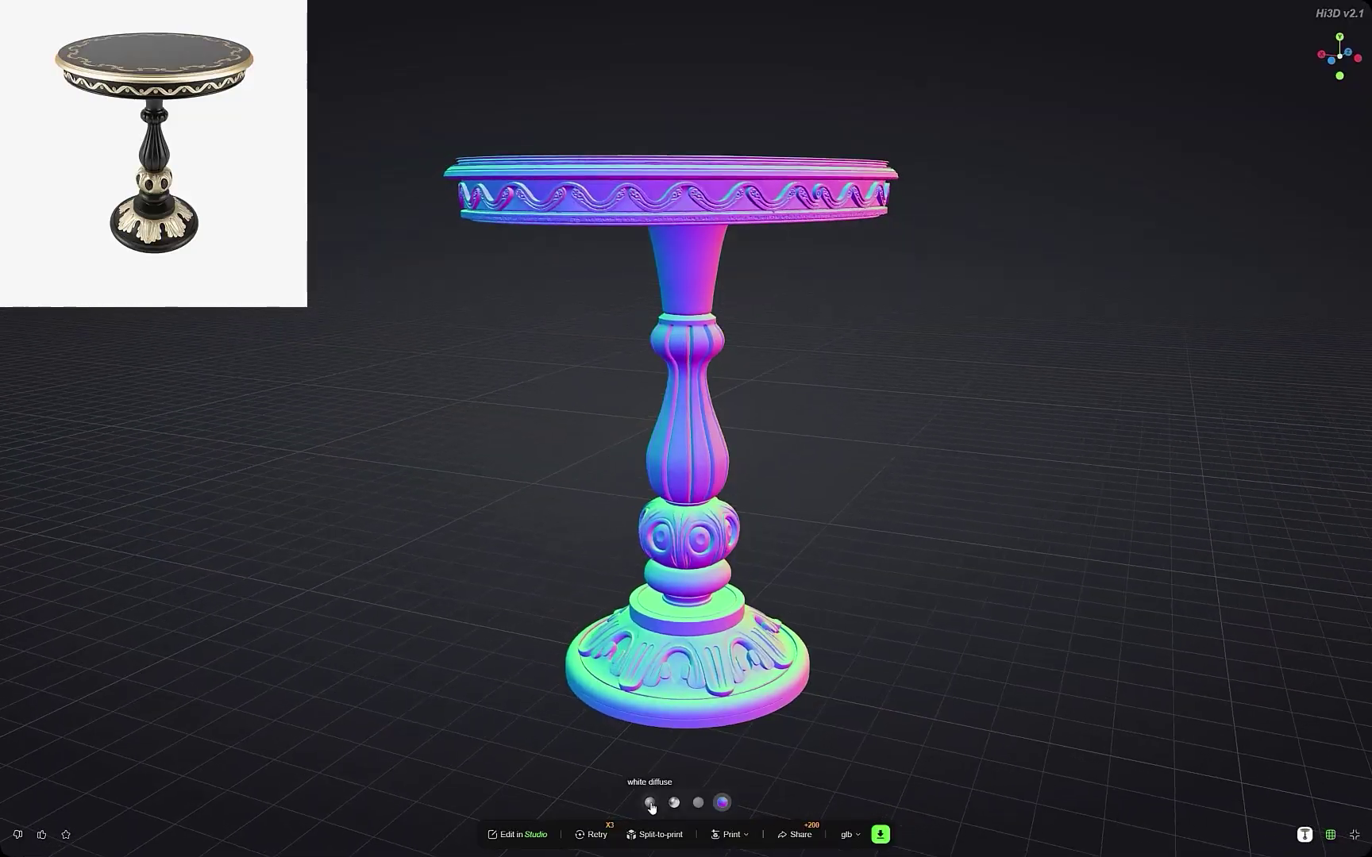
left_click(650, 802)
left_click_drag(724, 644, 910, 378)
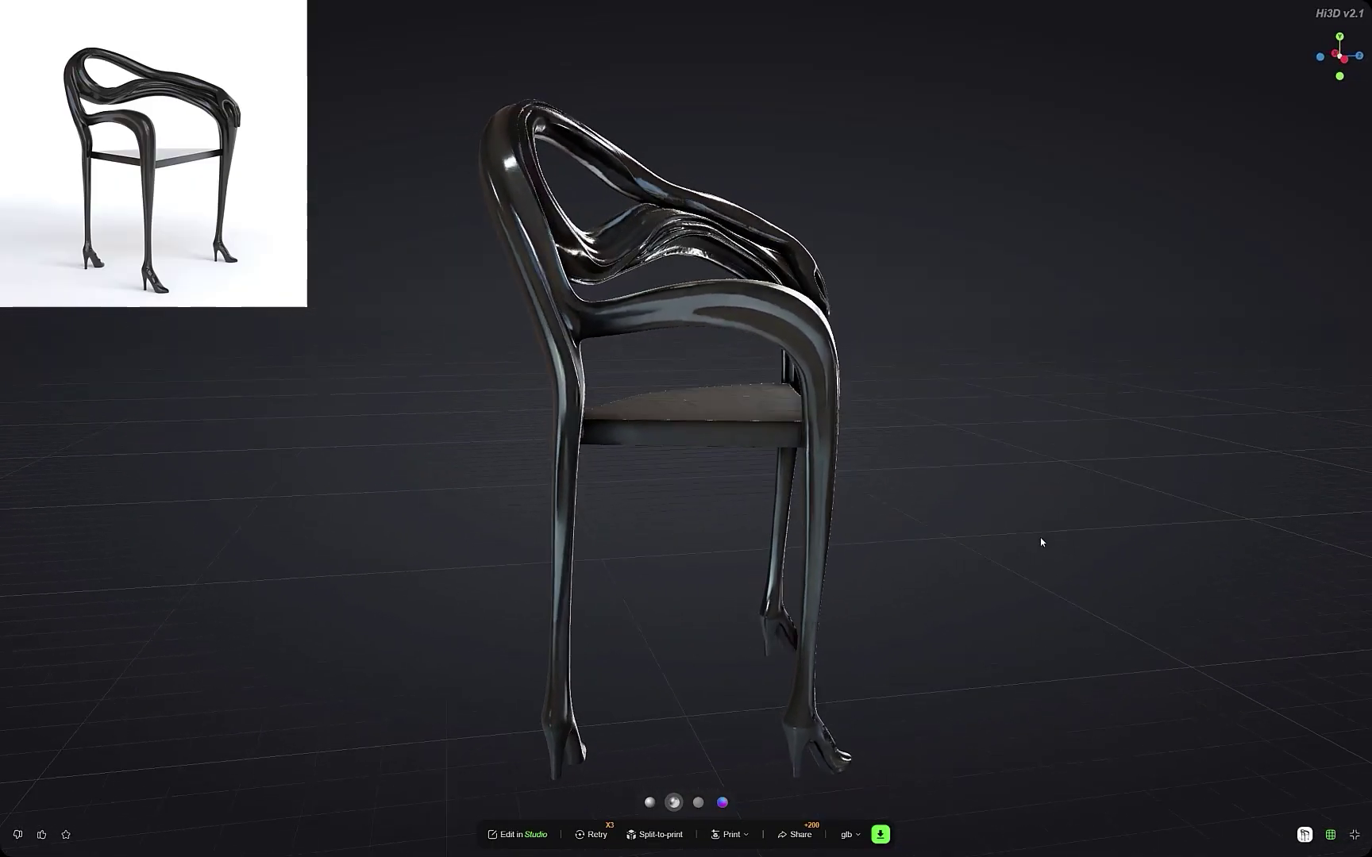
Step: Examine the sculptural black chair's armrests and shoe-shaped feet in the rendered, normal and white diffuse modes
left_click_drag(978, 545, 824, 573)
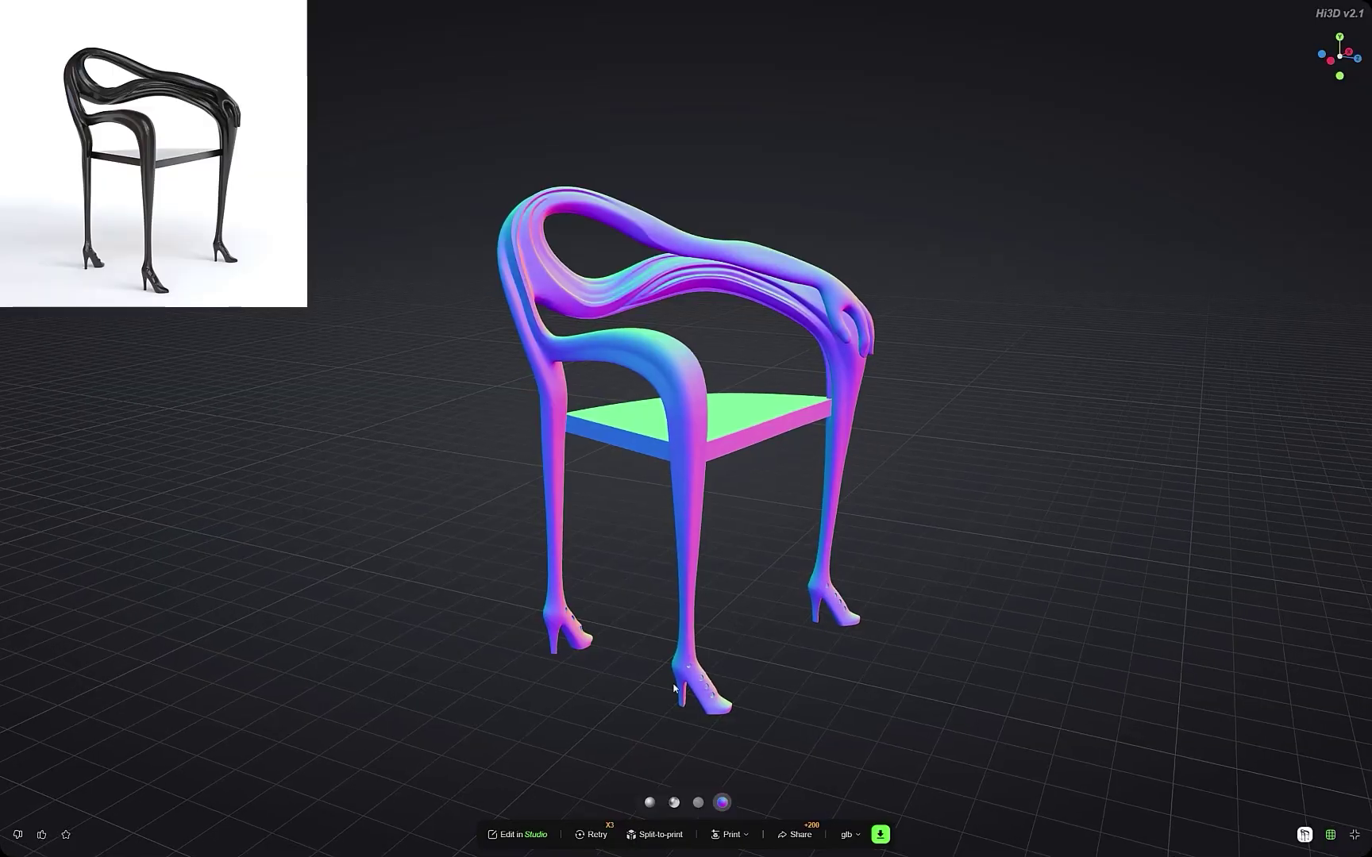
left_click(651, 803)
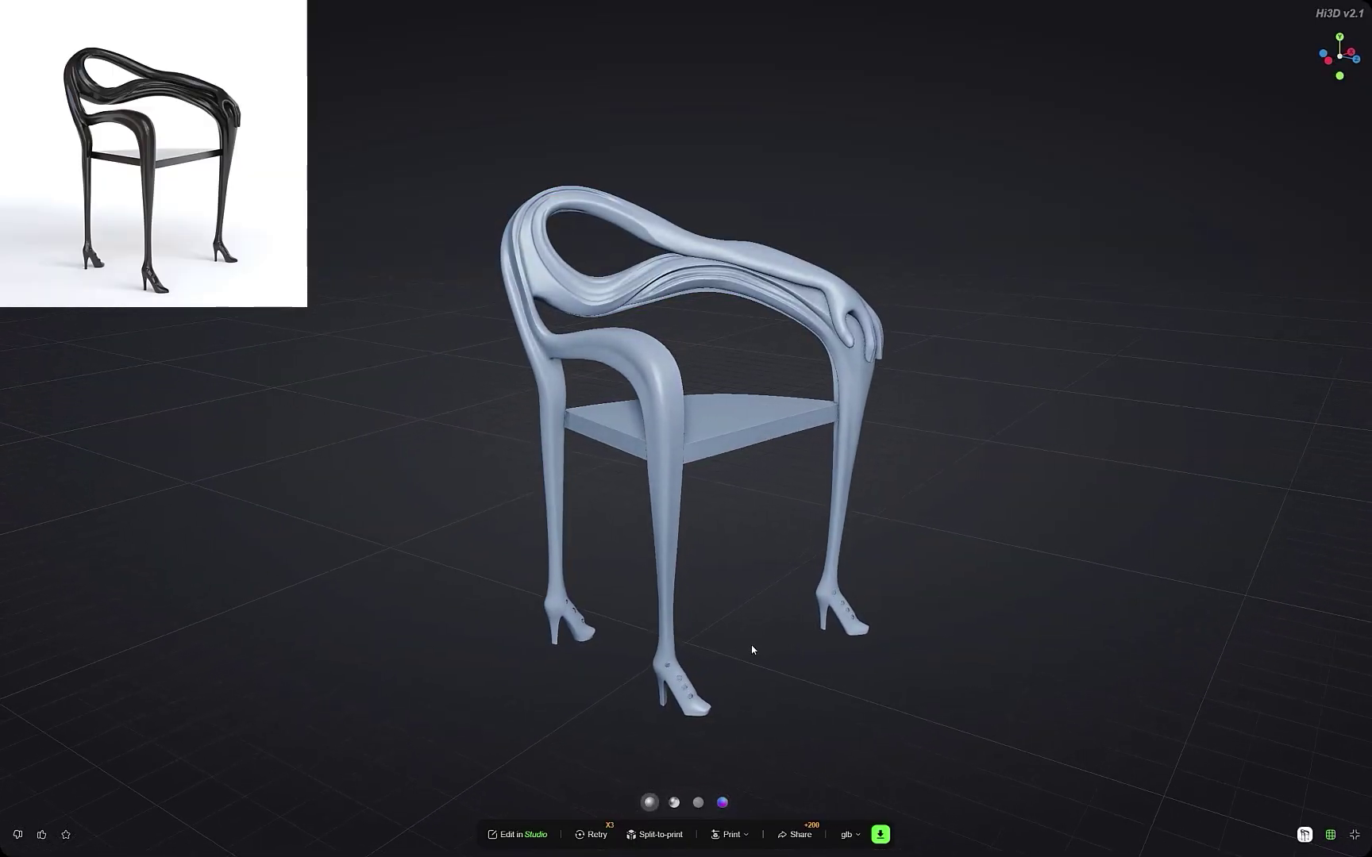
left_click(674, 804)
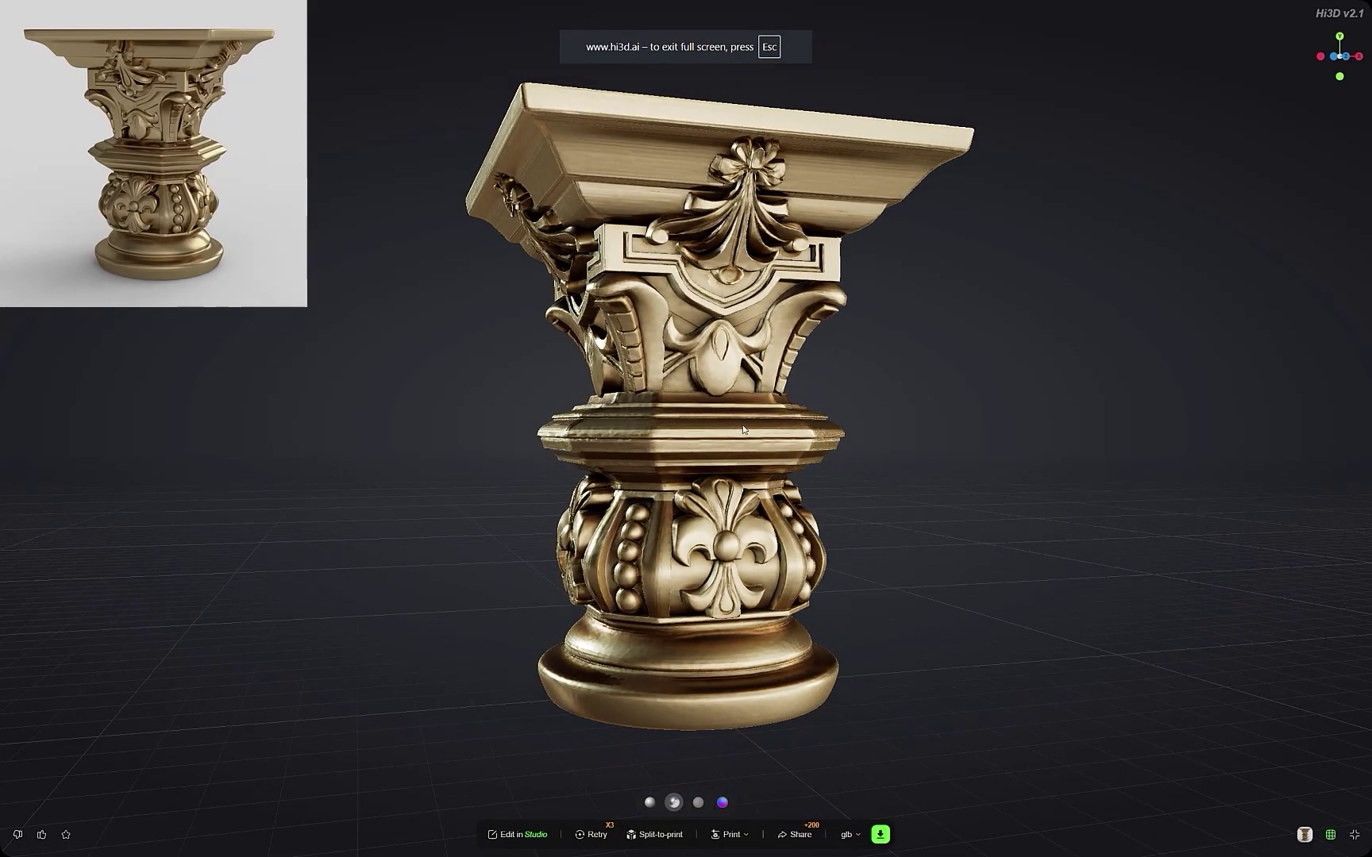
Step: Examine the golden fleur-de-lis column pedestal from several sides in rendering result, albedo, normal and white diffuse modes
left_click_drag(744, 429, 1238, 339)
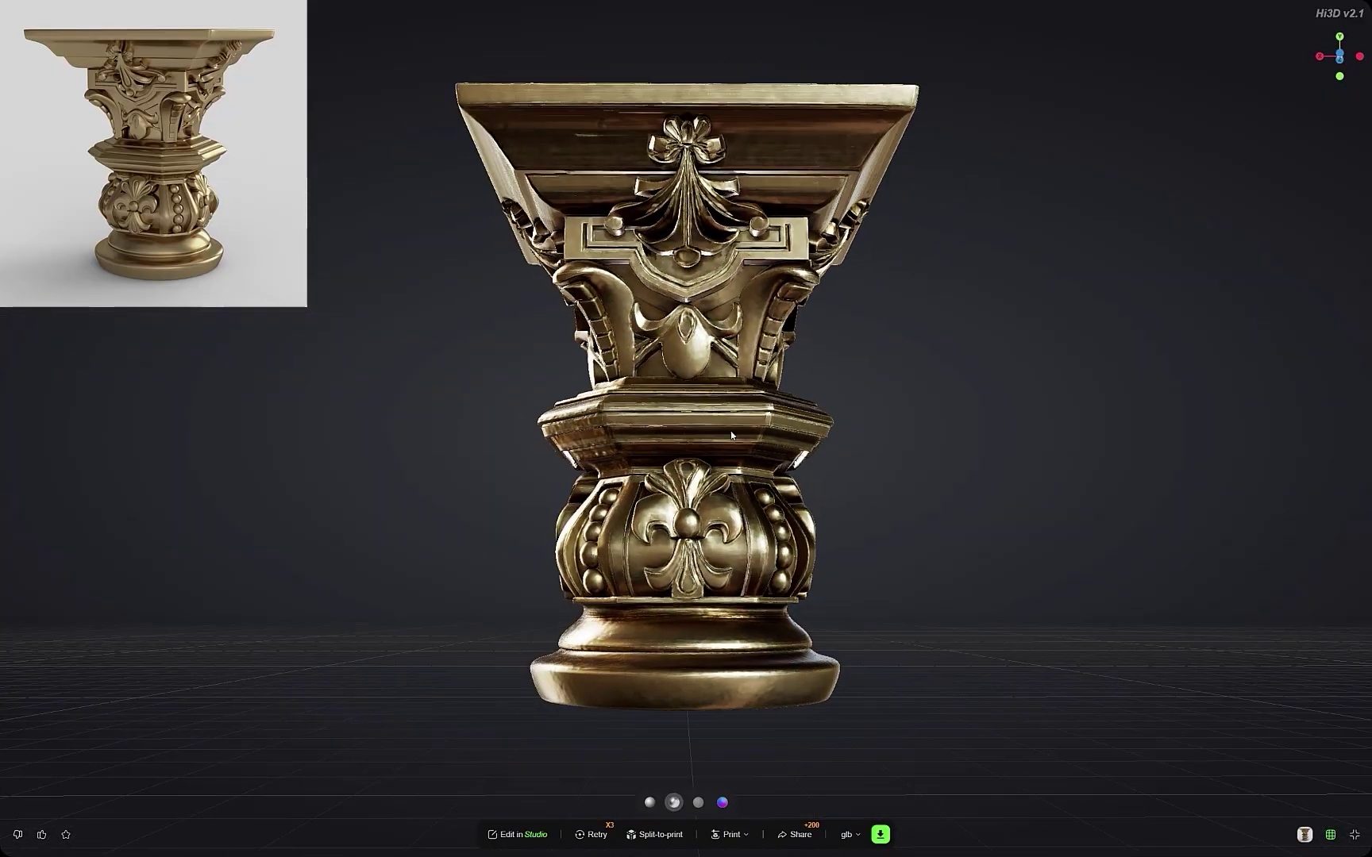
left_click_drag(731, 435, 949, 443)
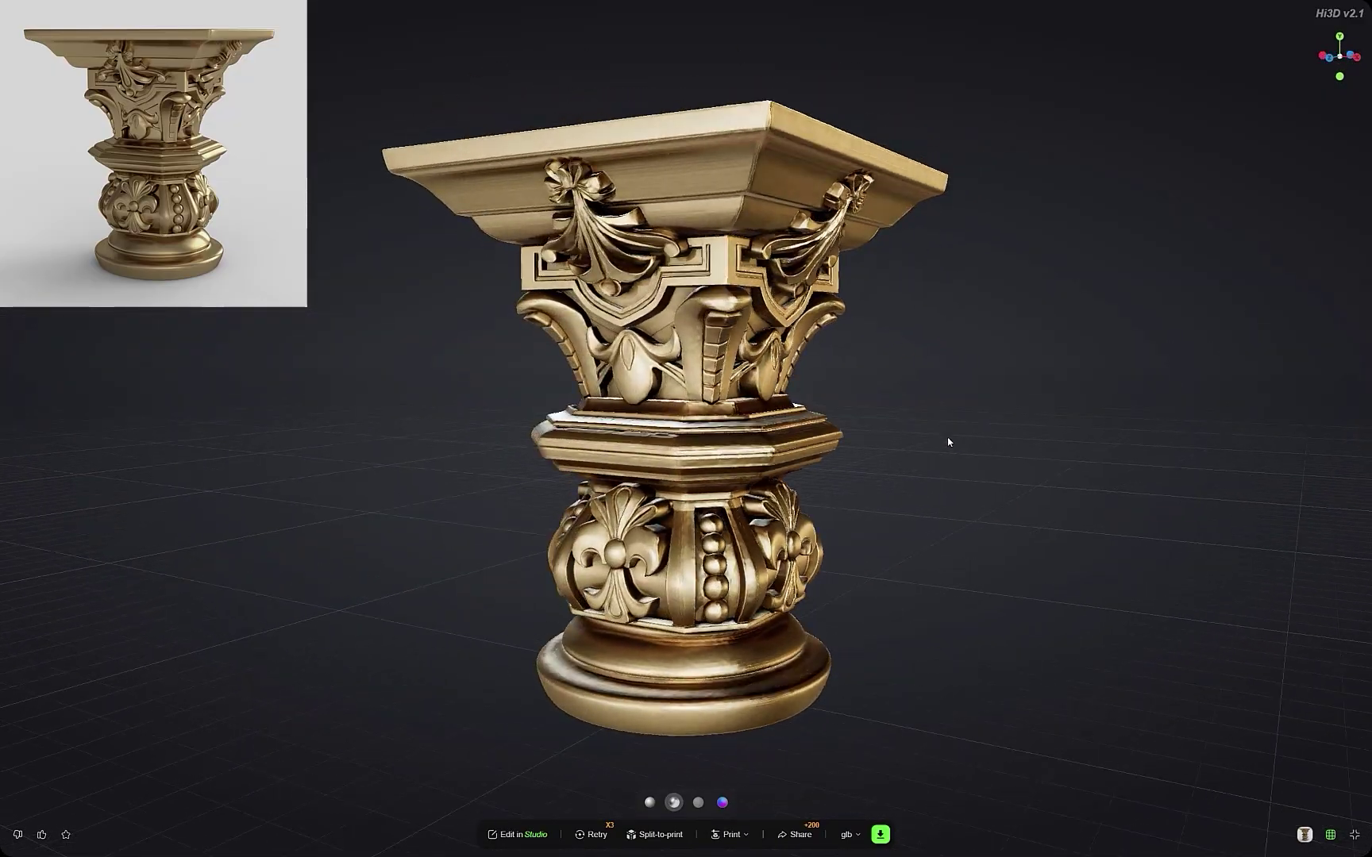
left_click(698, 803)
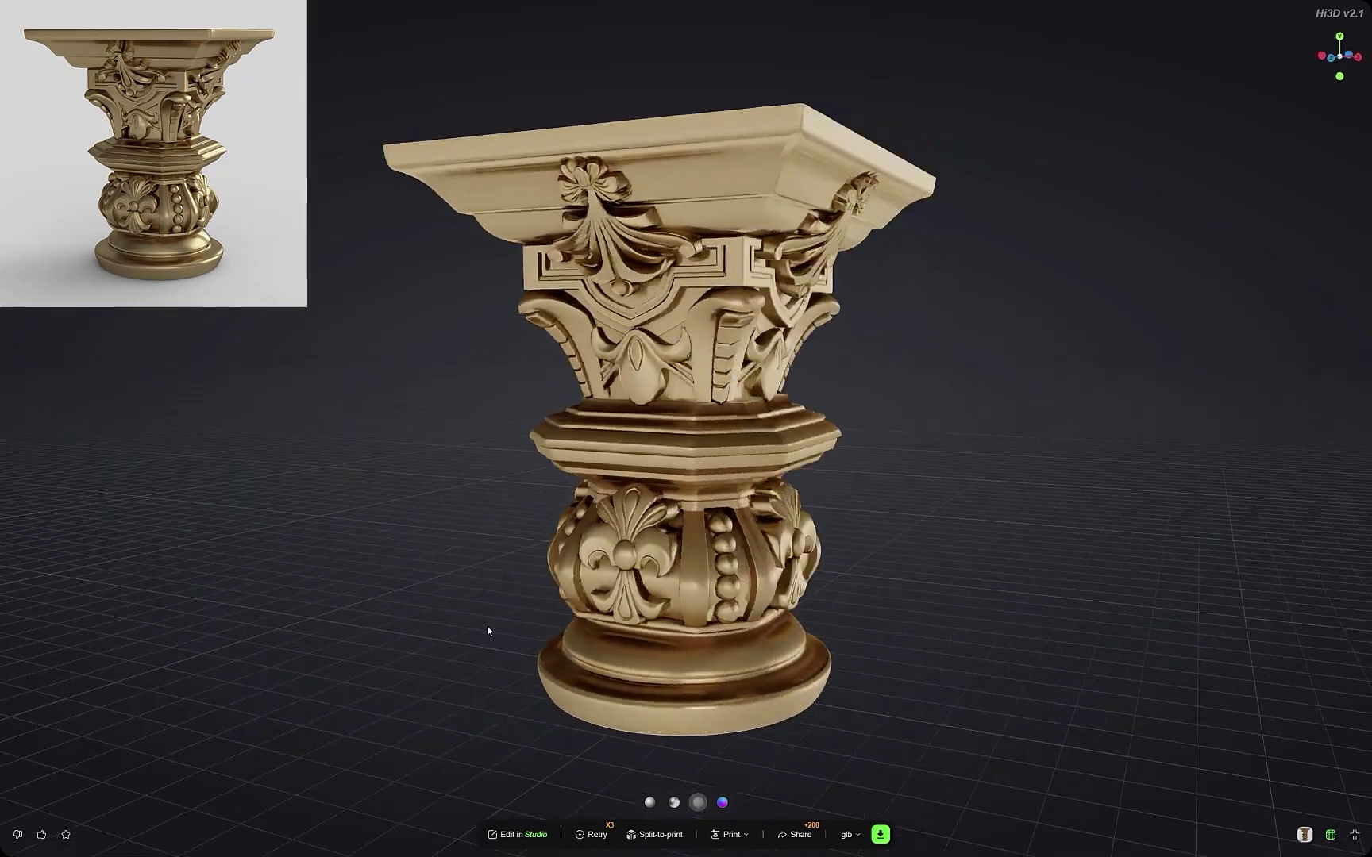
left_click_drag(468, 554, 867, 600)
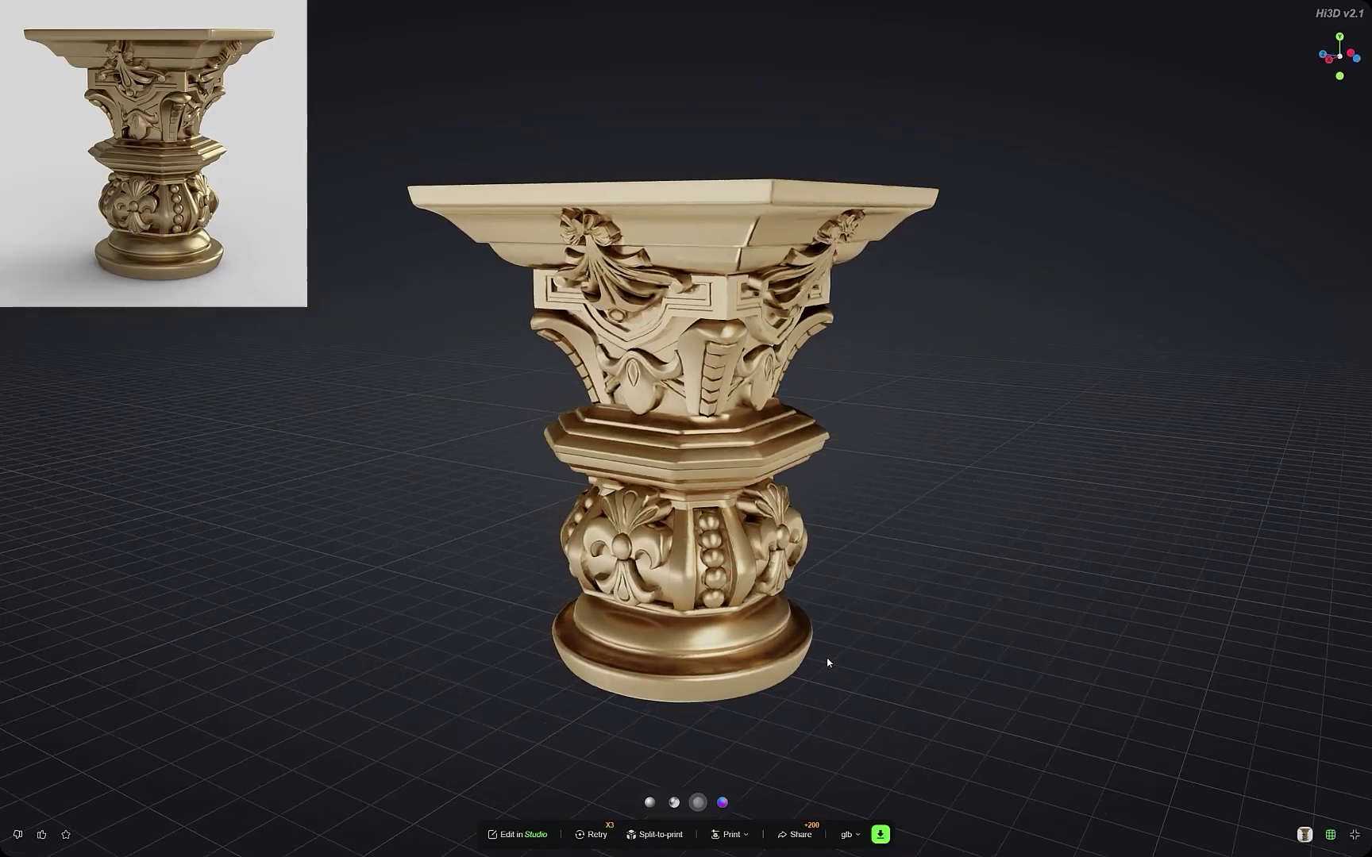
mouse_move(827, 663)
left_mouse_down()
mouse_move(817, 697)
mouse_move(756, 589)
left_mouse_up()
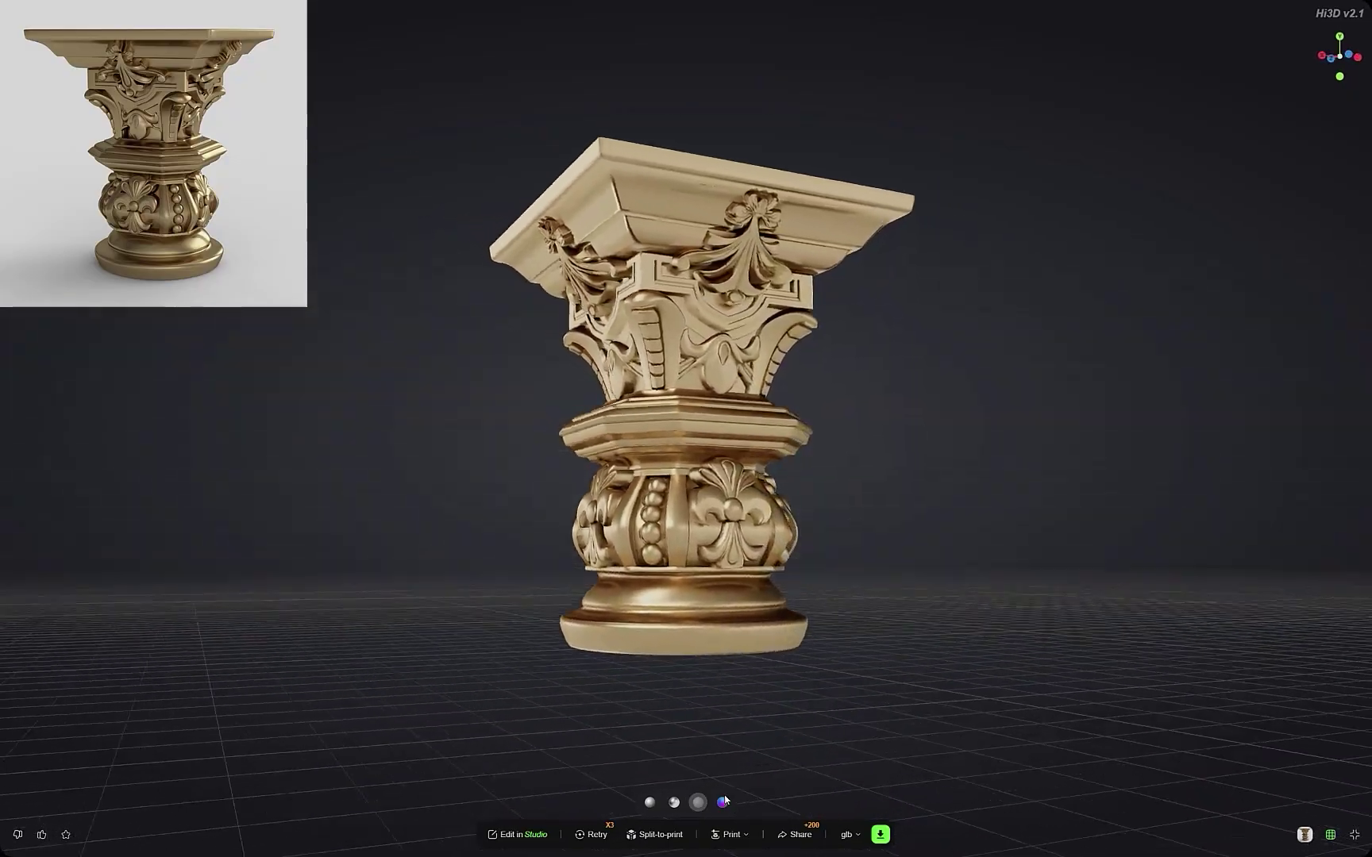
left_click(723, 802)
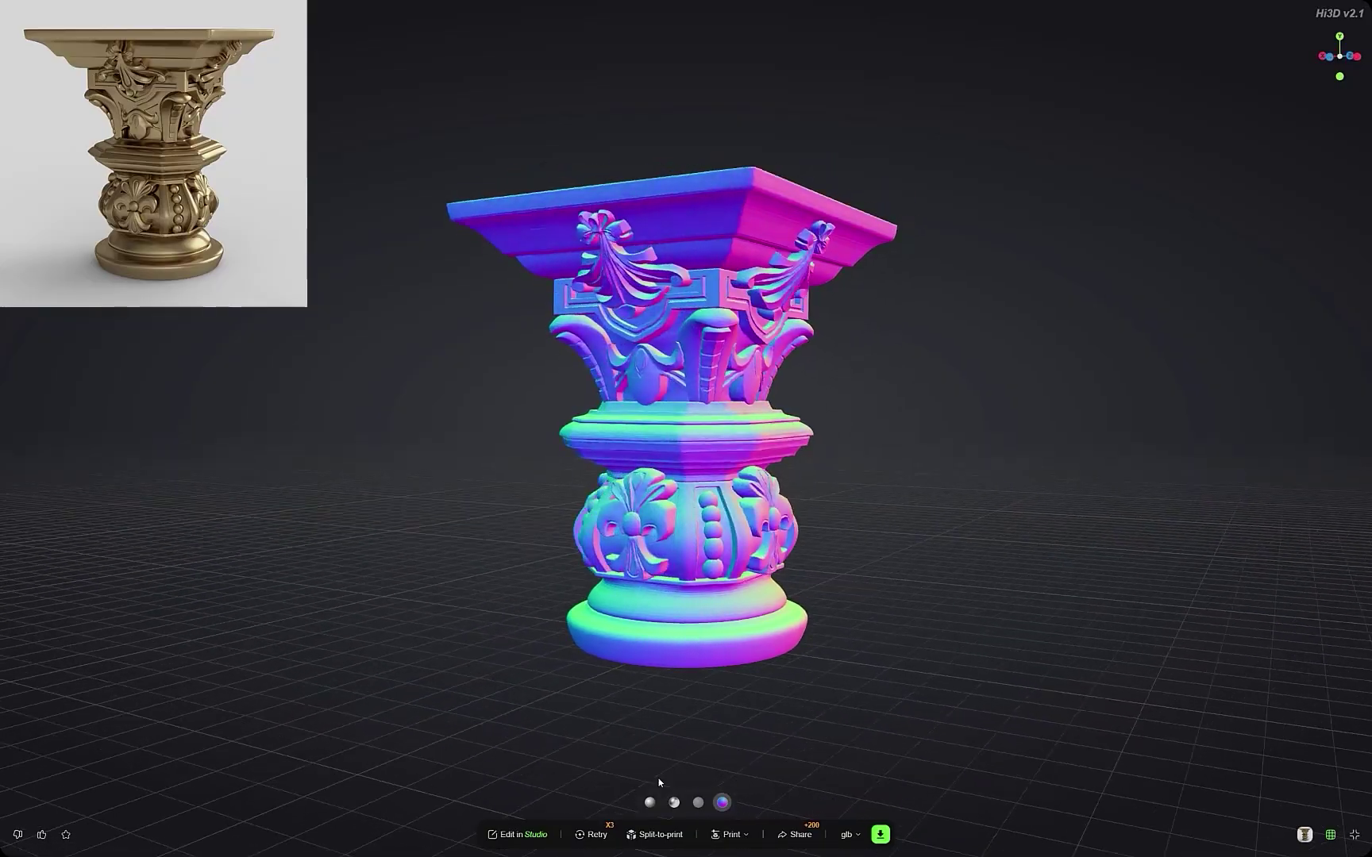
left_click(649, 802)
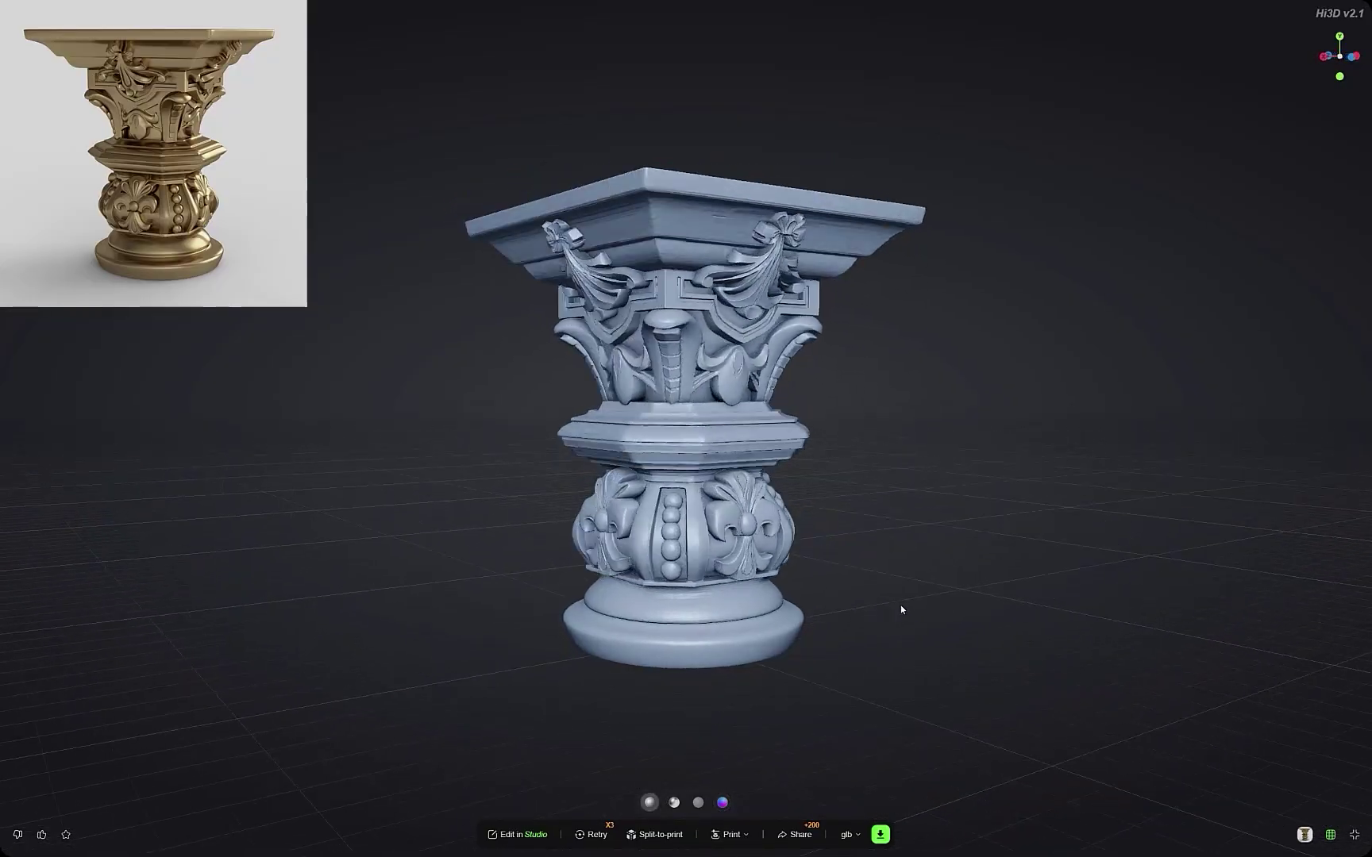
left_click(673, 804)
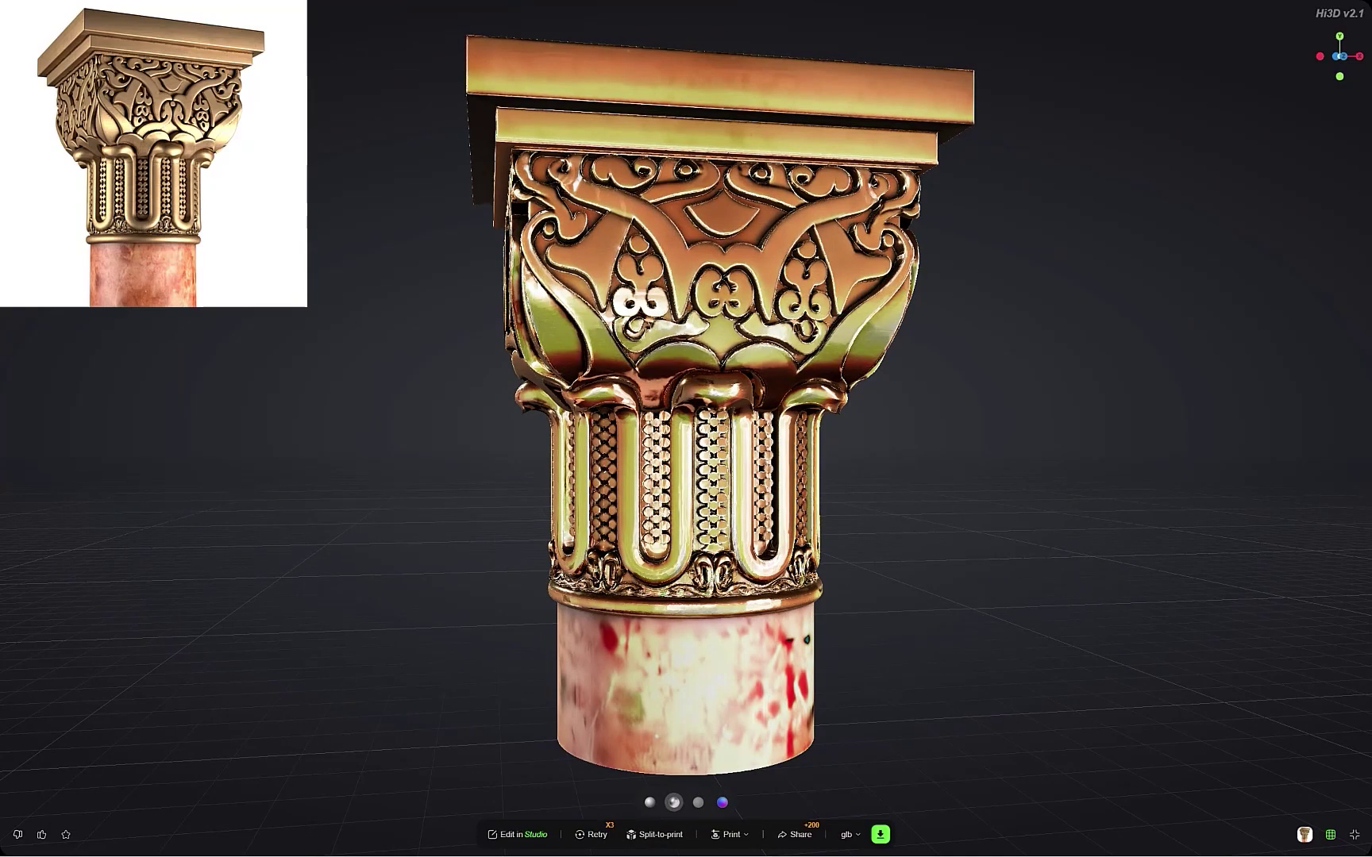
Step: Examine the carved capital with the marble shaft from several sides in rendering result, albedo and normal modes
scroll(672, 468, "down", 4)
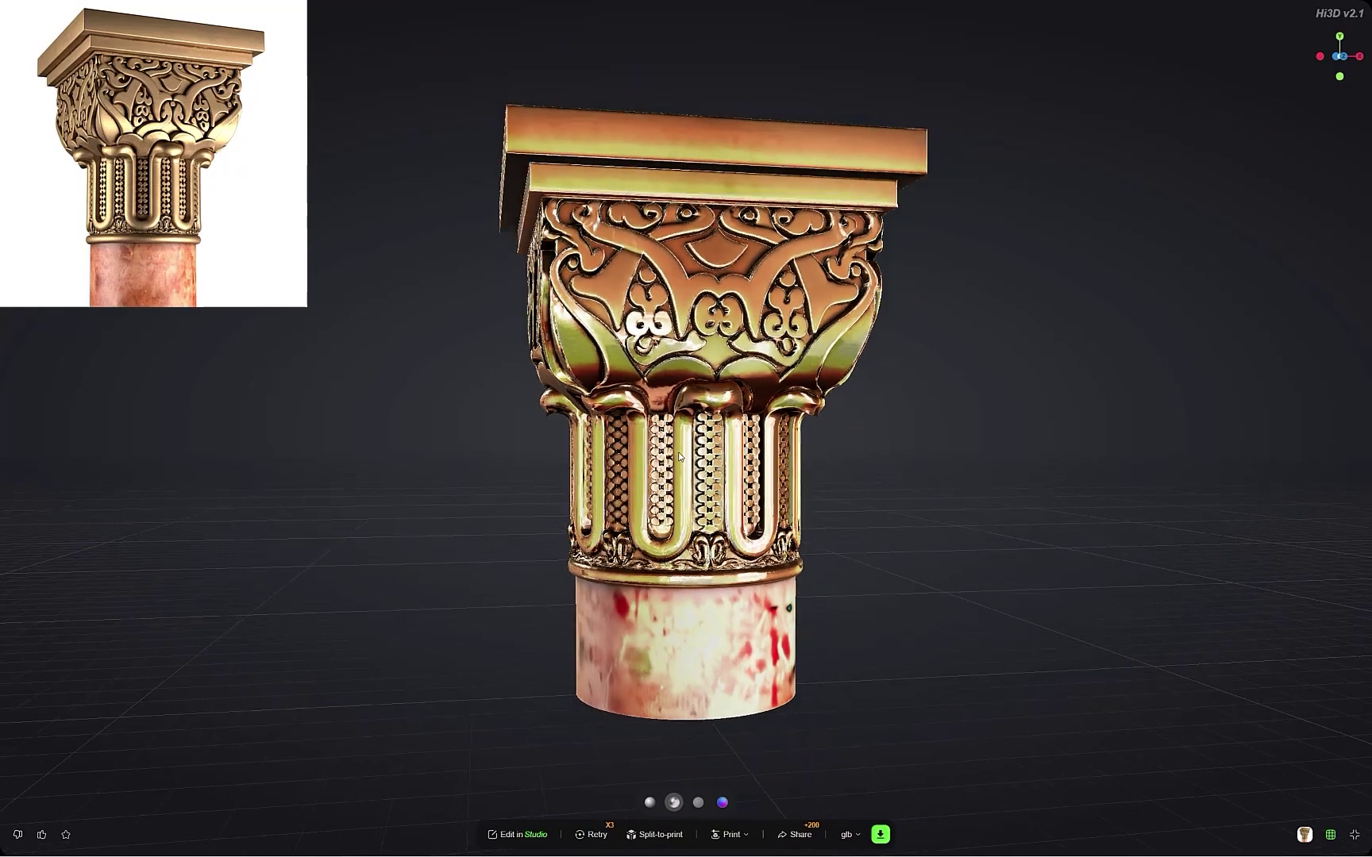
left_click_drag(742, 472, 687, 810)
left_click(698, 803)
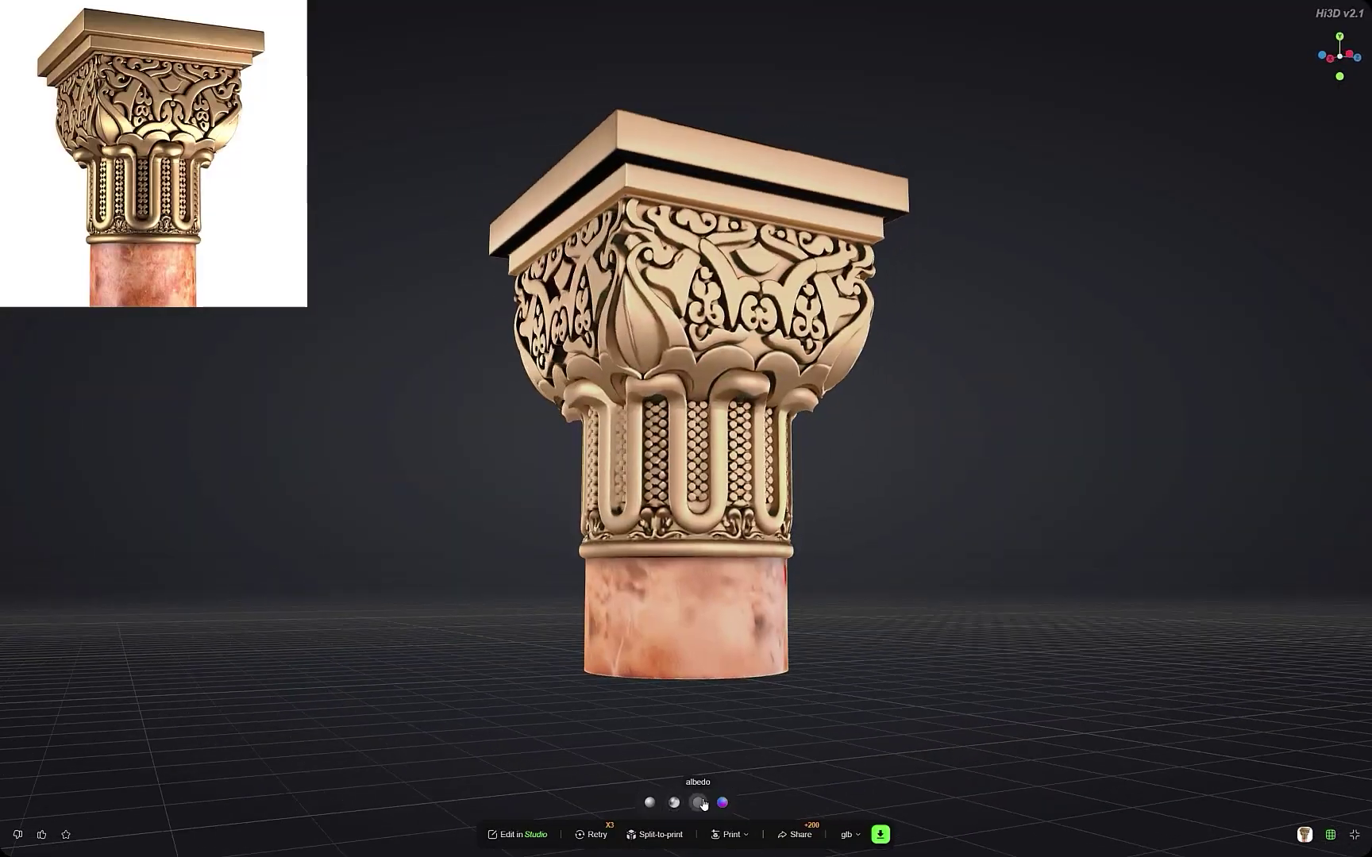
left_click_drag(844, 559, 726, 558)
left_click_drag(726, 764, 695, 484)
left_click(721, 803)
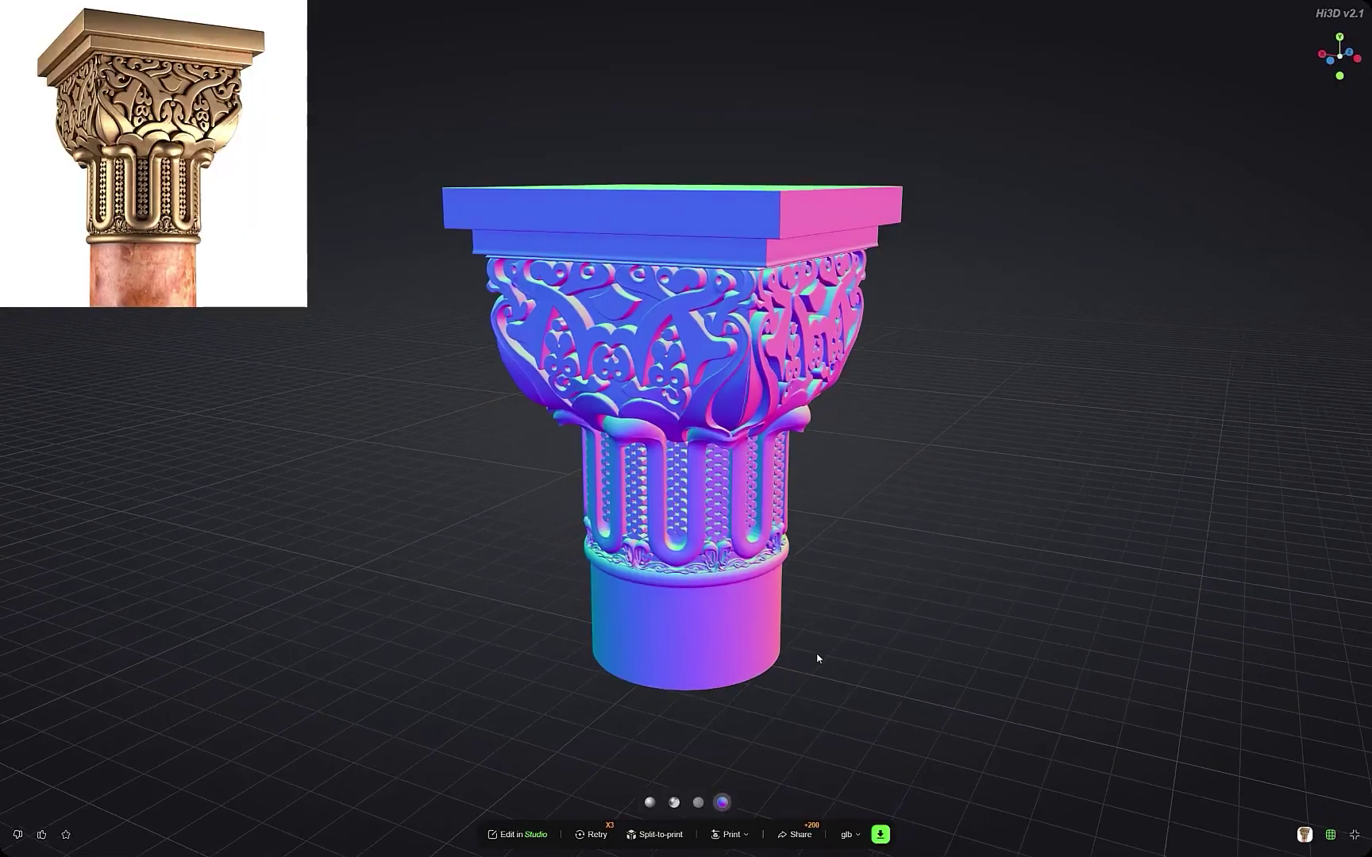
left_click_drag(817, 655, 436, 621)
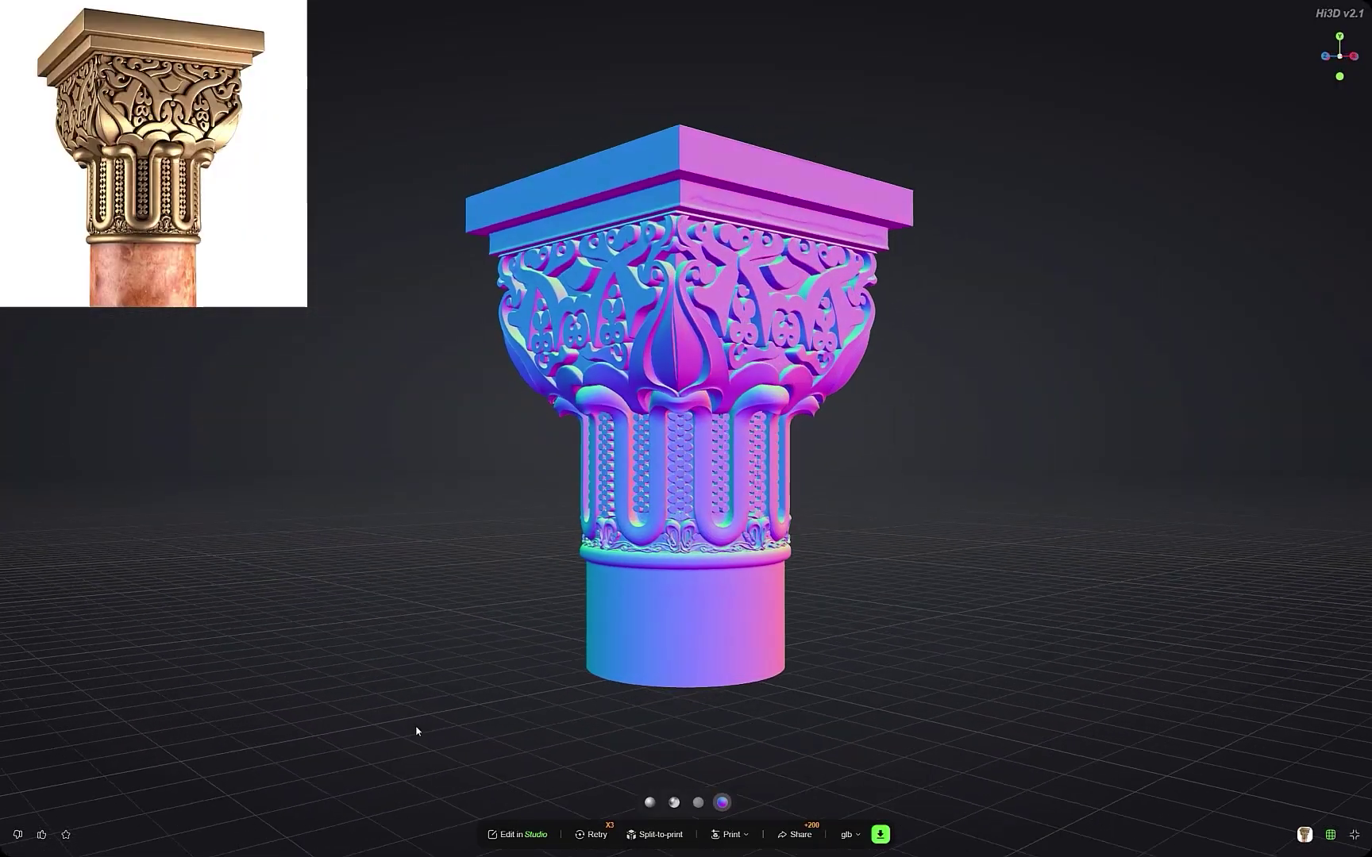
Step: Inspect the capital's carved relief and fluting up close in white diffuse mode, and check it again in rendering result mode
left_click(650, 802)
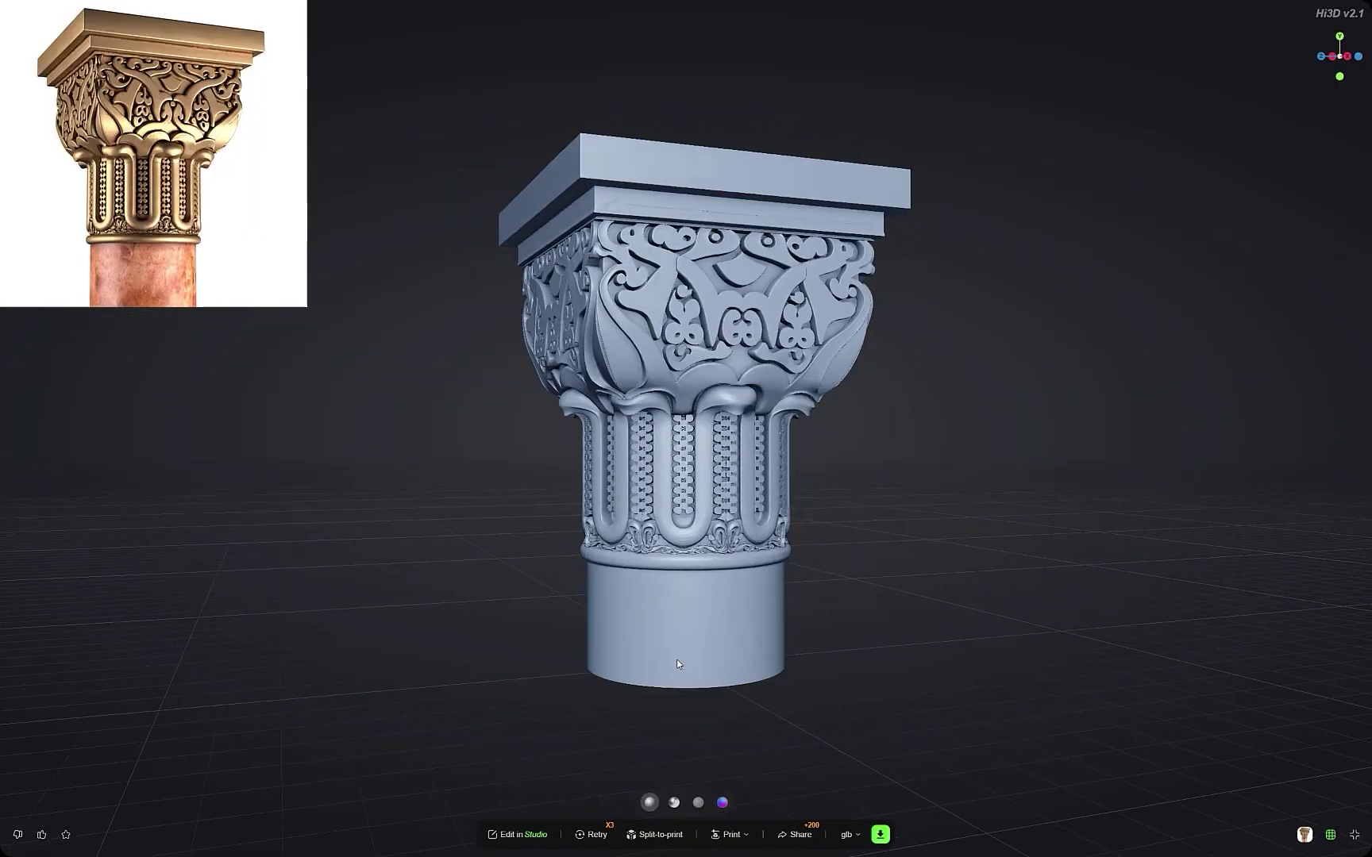
left_click_drag(678, 664, 597, 569)
scroll(681, 520, "up", 5)
scroll(600, 565, "down", 4)
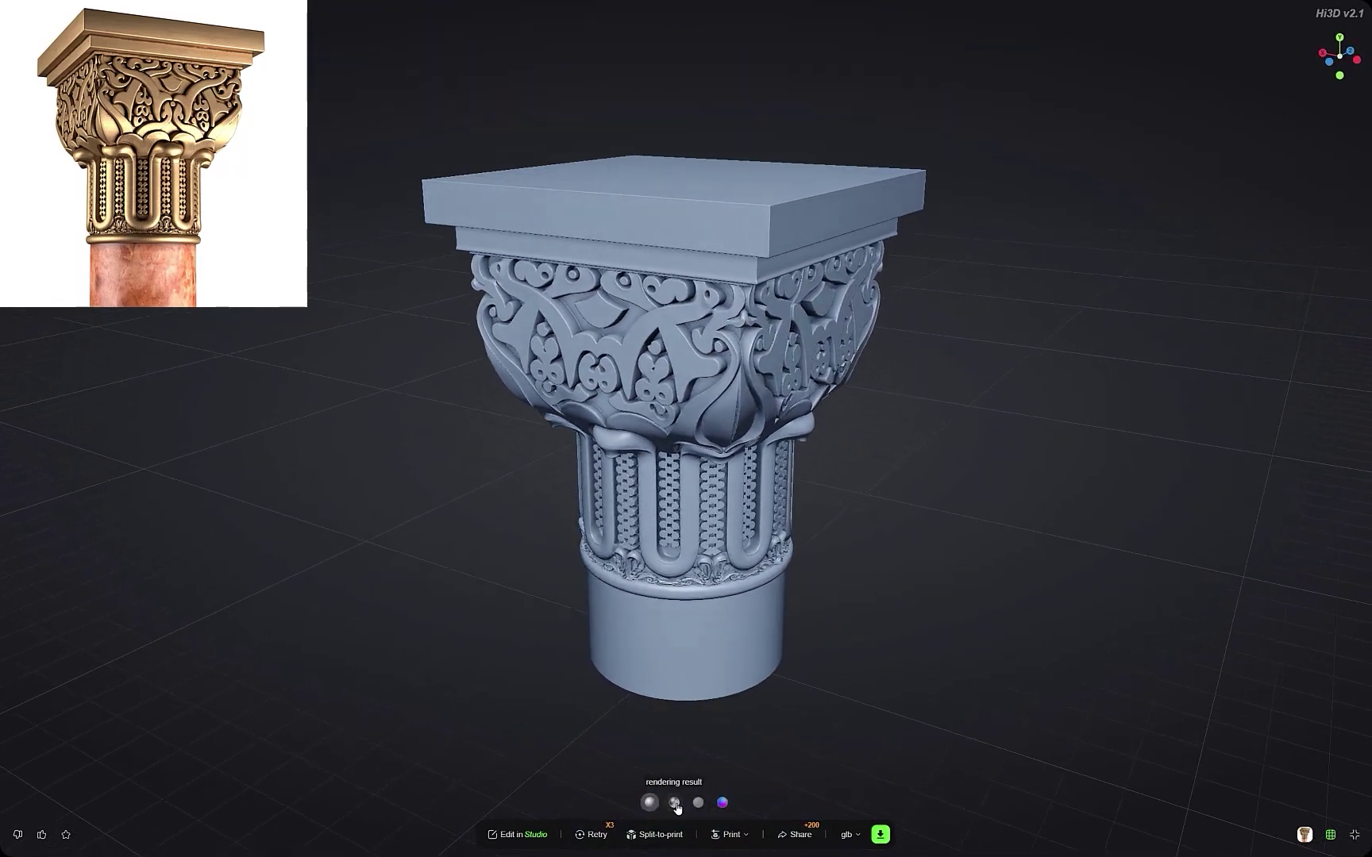
left_click(675, 805)
left_click_drag(717, 497, 629, 559)
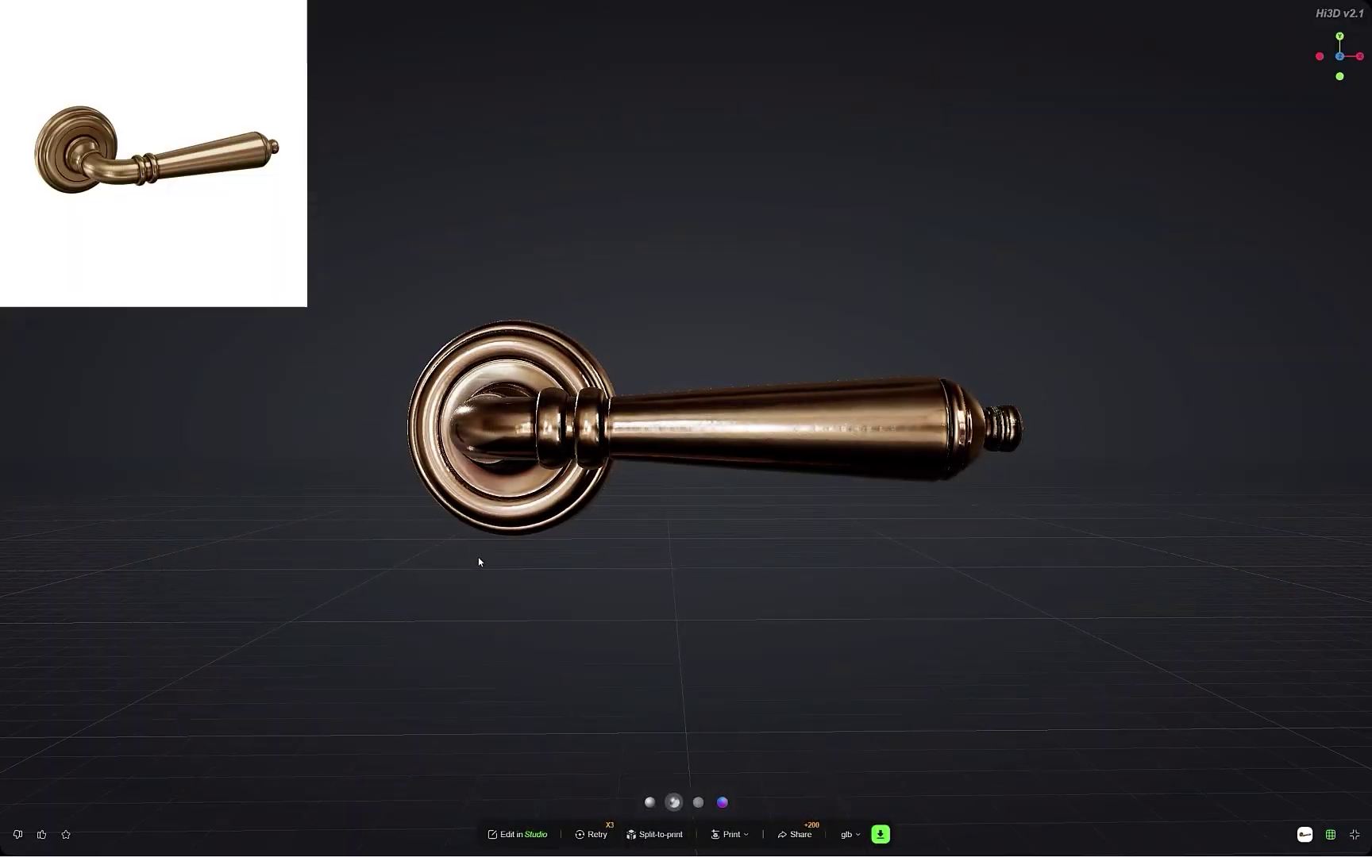
Step: Examine the plain bronze door handle's rosette, neck and grip in rendering result, albedo, normal and white diffuse modes
left_click_drag(569, 558, 345, 568)
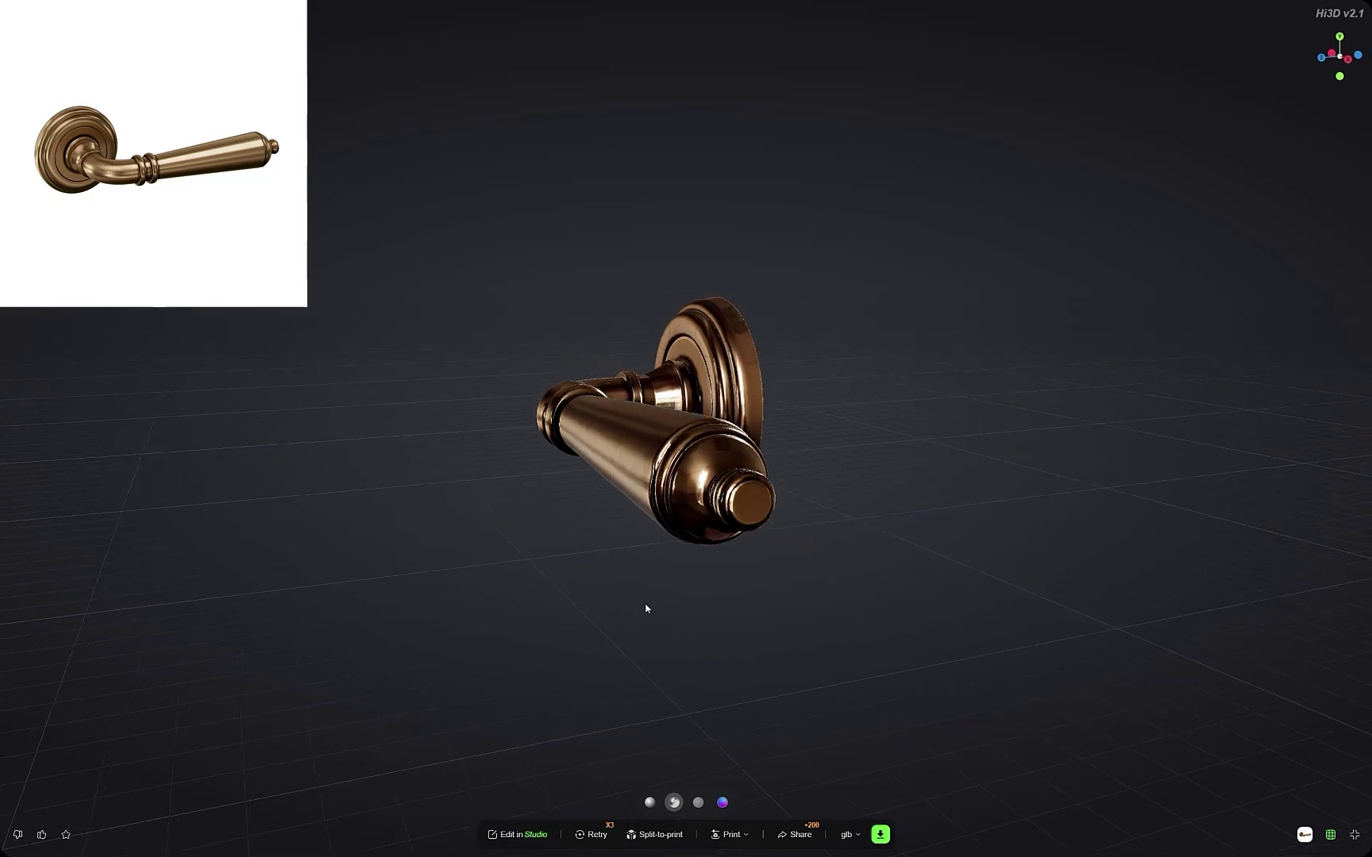
left_click(699, 803)
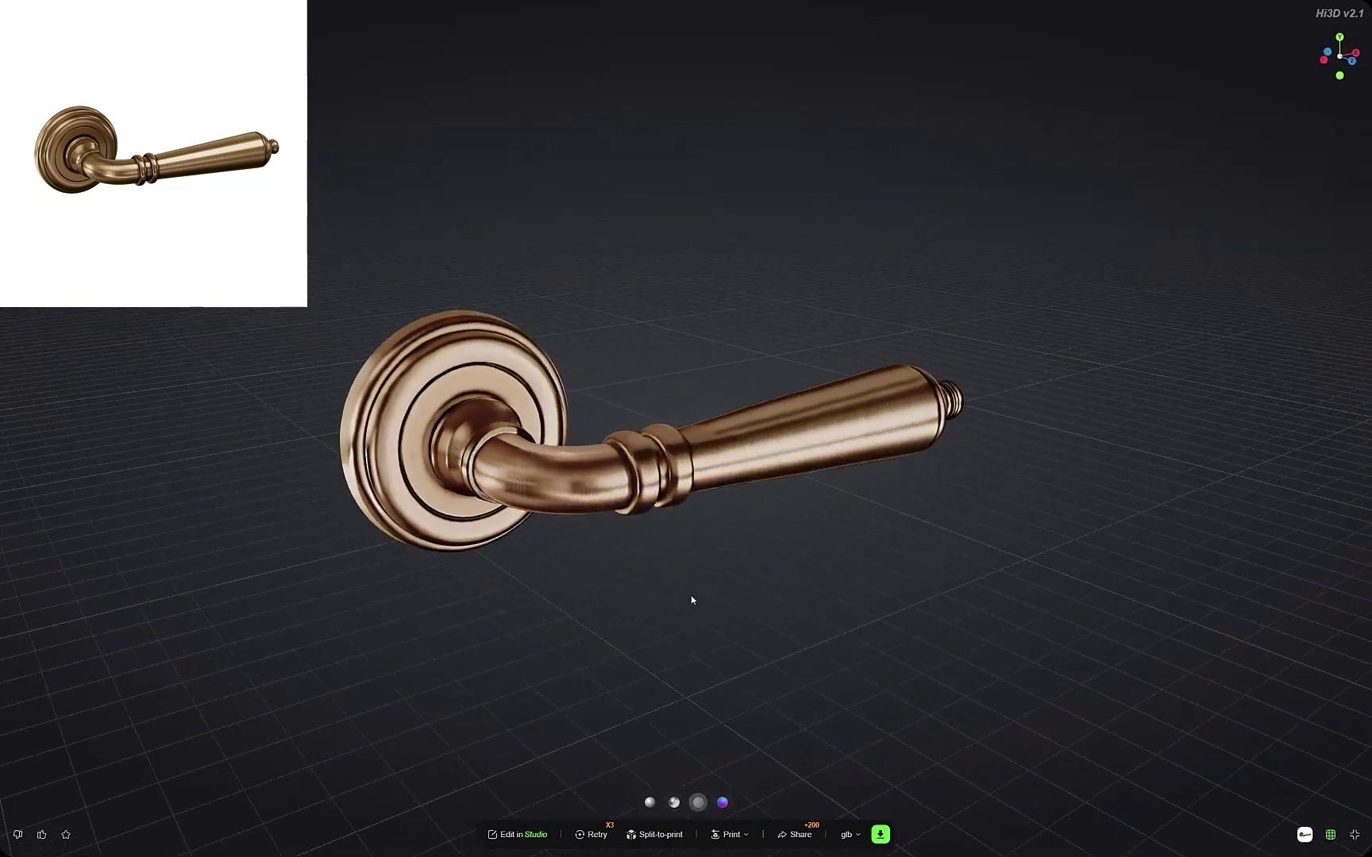
left_click(721, 808)
mouse_move(676, 573)
left_mouse_down()
mouse_move(886, 536)
mouse_move(848, 435)
mouse_move(700, 402)
mouse_move(529, 479)
mouse_move(643, 572)
mouse_move(698, 560)
left_mouse_up()
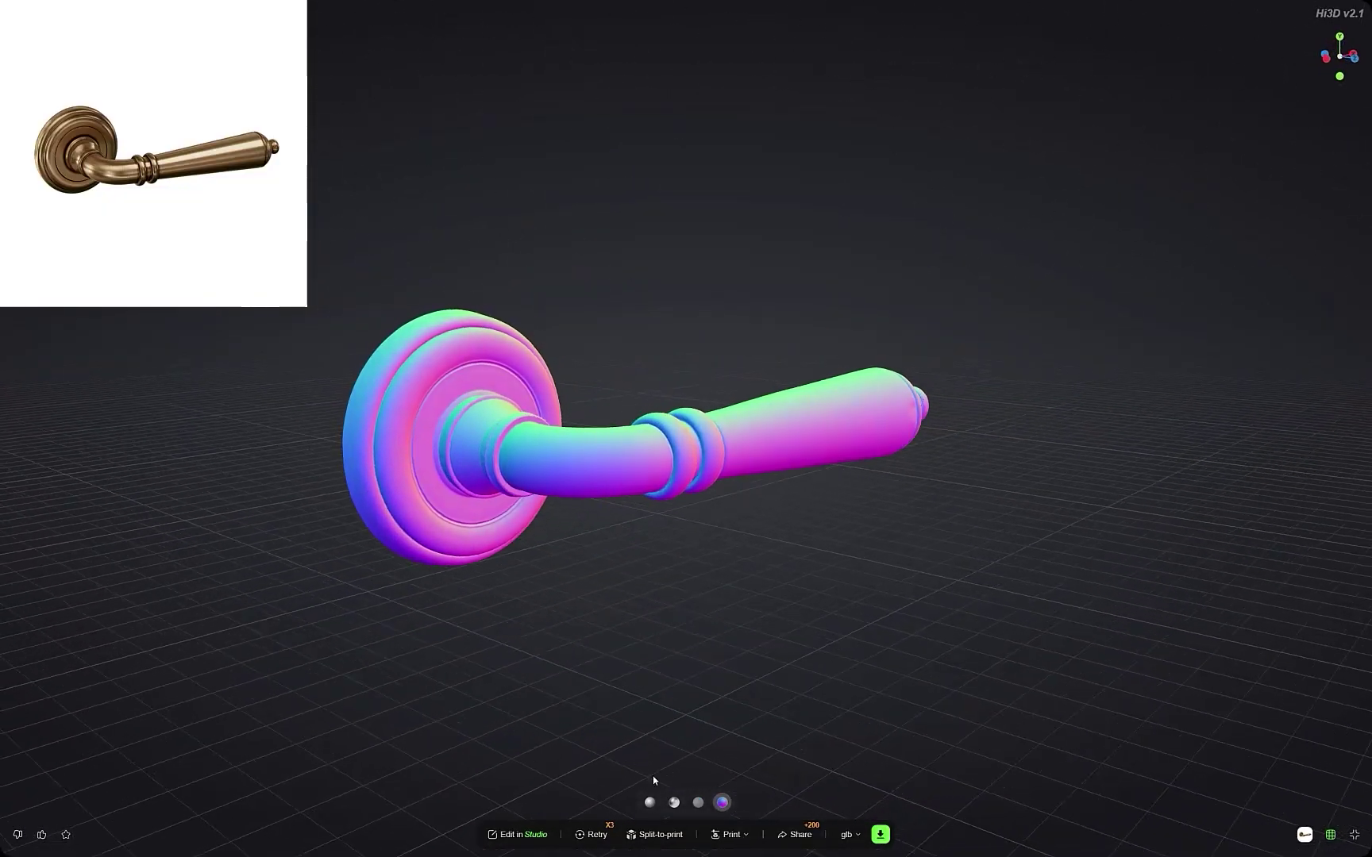
left_click(650, 802)
left_click_drag(789, 593, 1068, 597)
left_click_drag(607, 610, 977, 618)
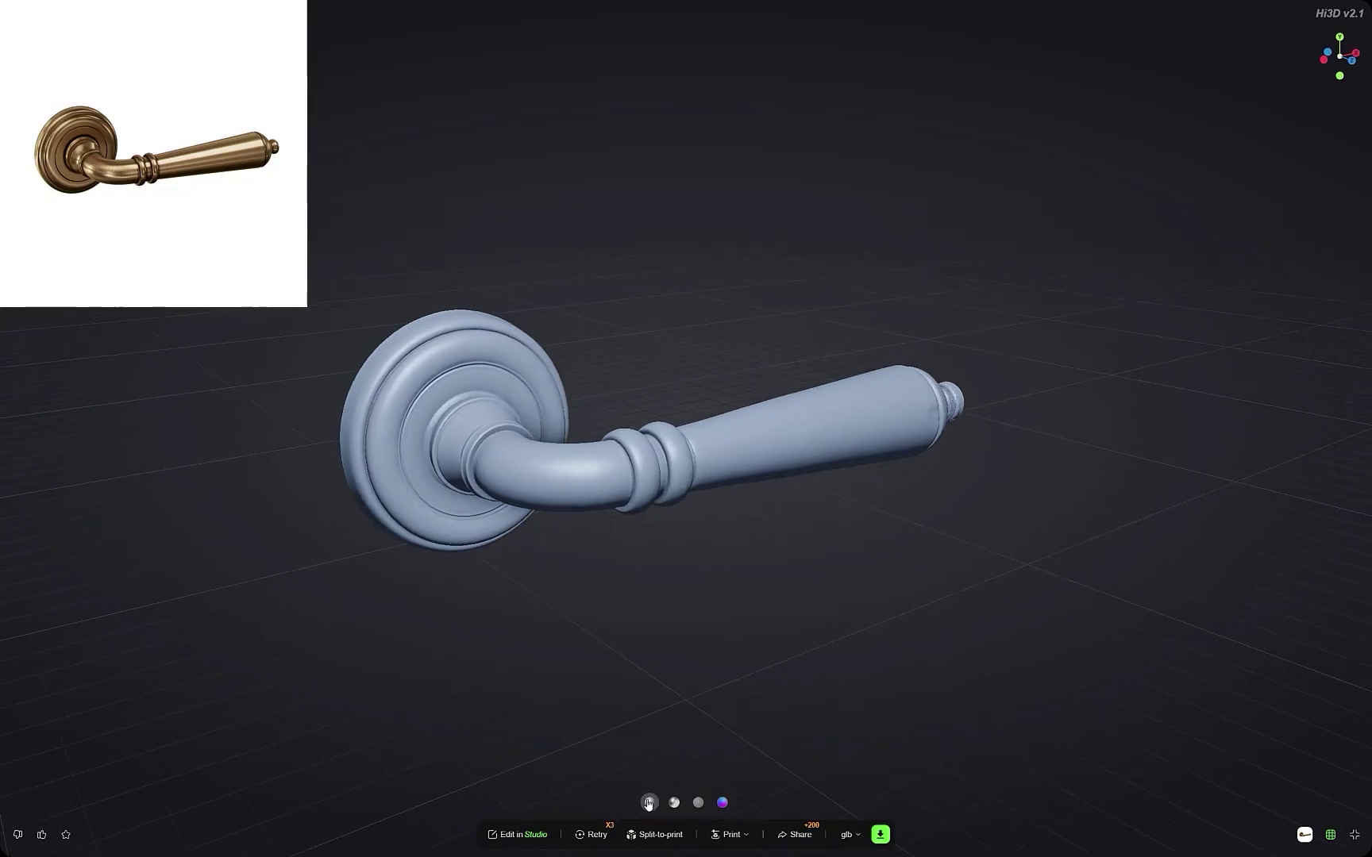
left_click(674, 803)
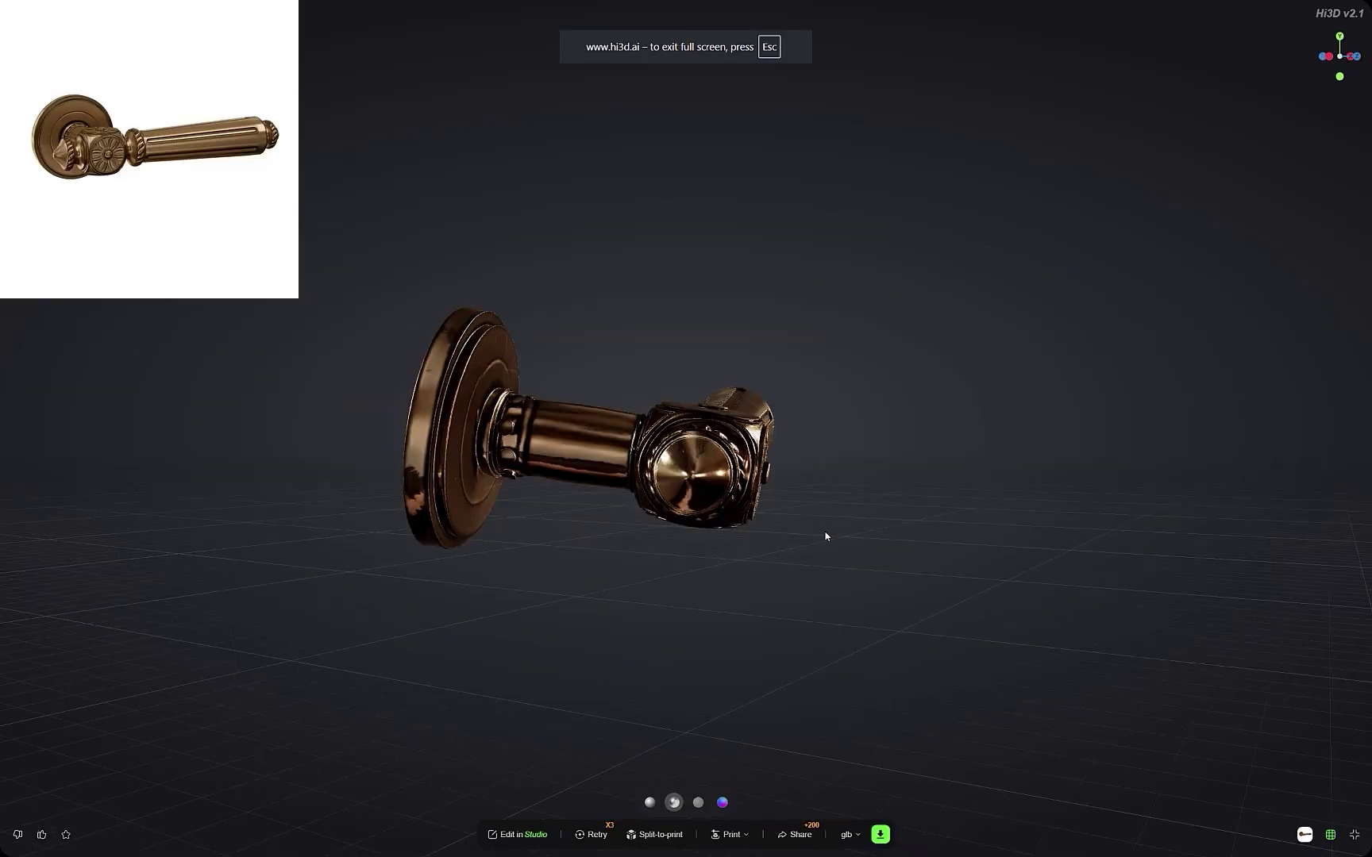
Step: Examine the ornate door handle's flower block, fluted grip and rosette back in rendering result, albedo, normal and white diffuse modes
left_click_drag(826, 536, 649, 599)
left_click(698, 803)
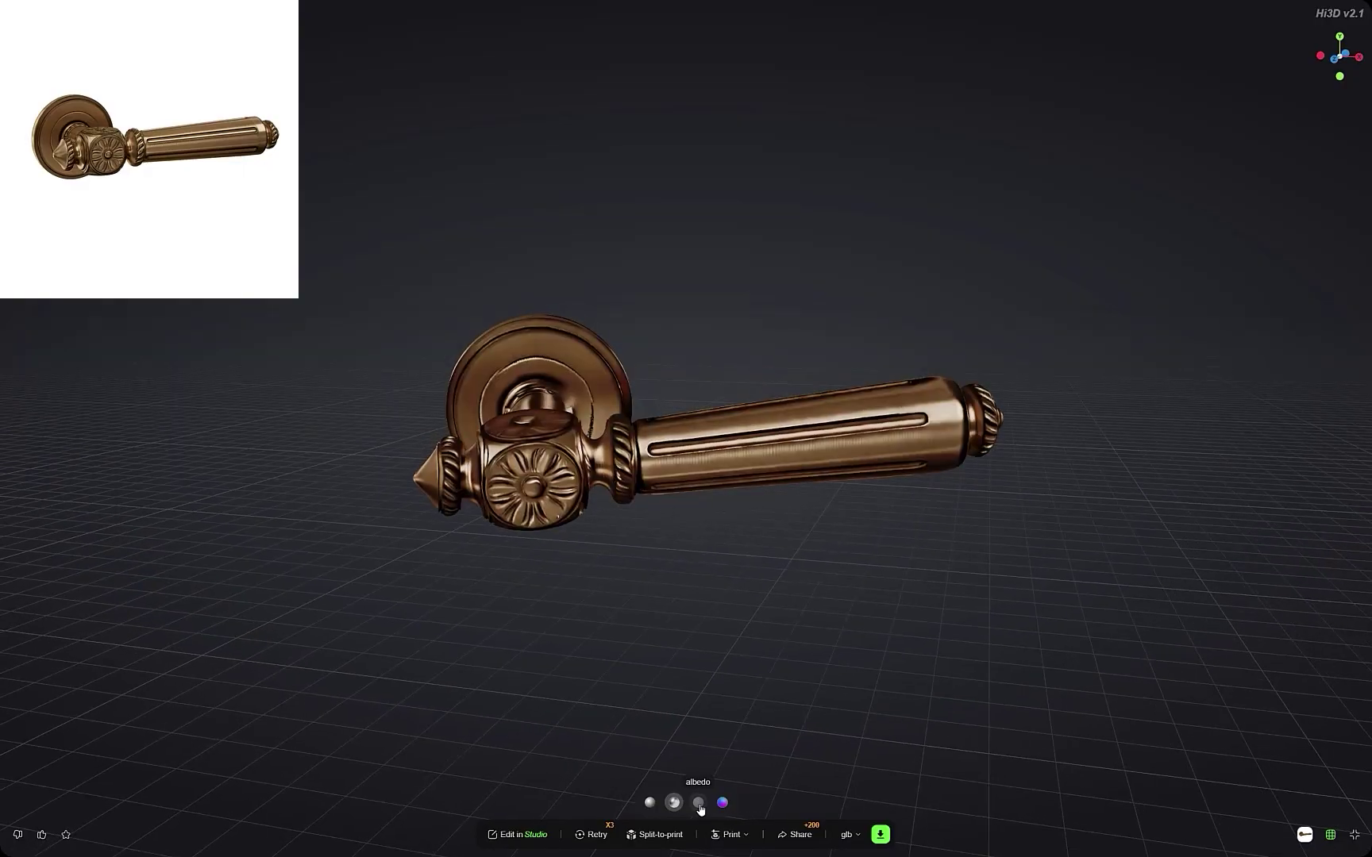
mouse_move(712, 635)
left_mouse_down()
mouse_move(736, 551)
mouse_move(704, 475)
mouse_move(705, 629)
left_mouse_up()
left_click(722, 804)
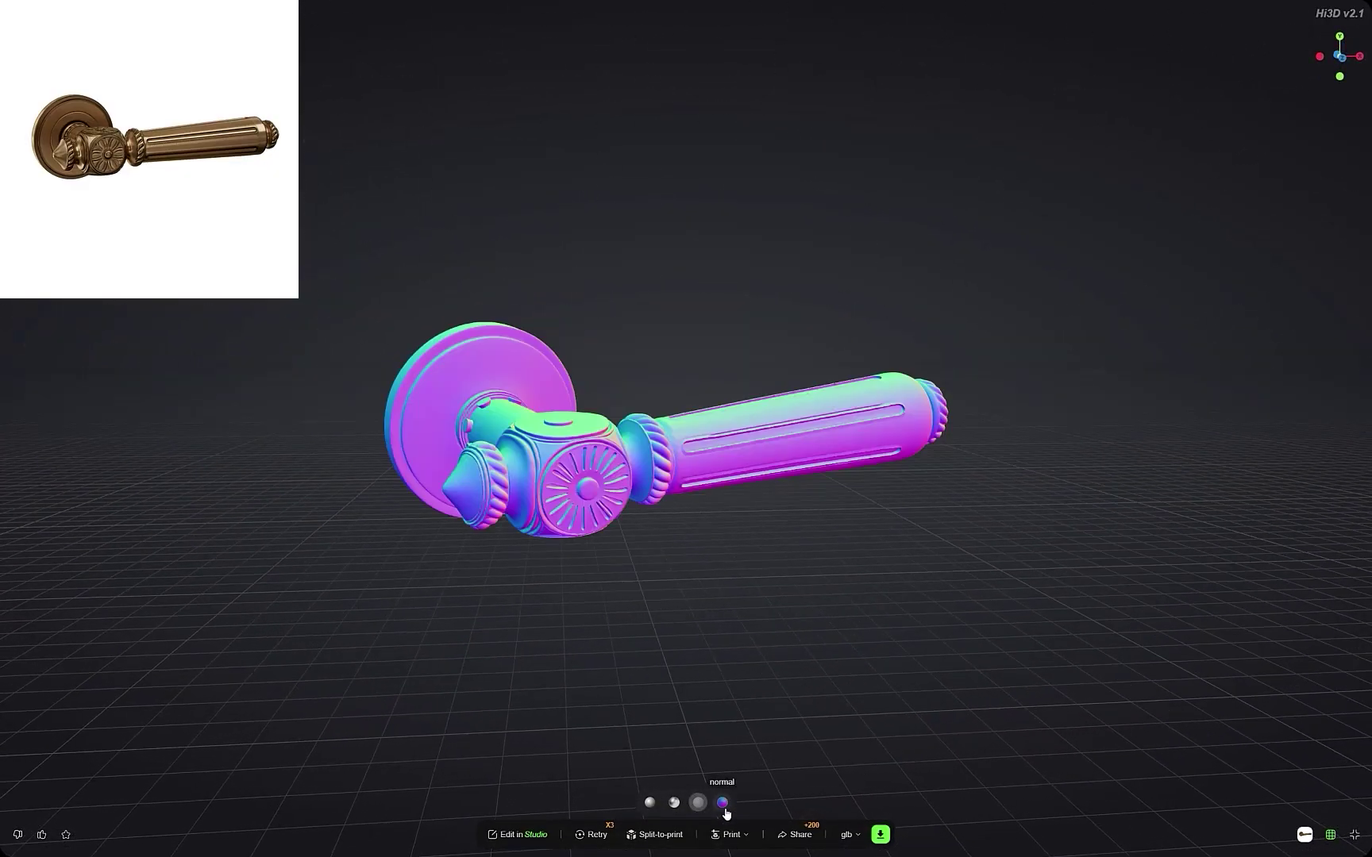
left_click_drag(636, 577, 934, 588)
left_click(650, 803)
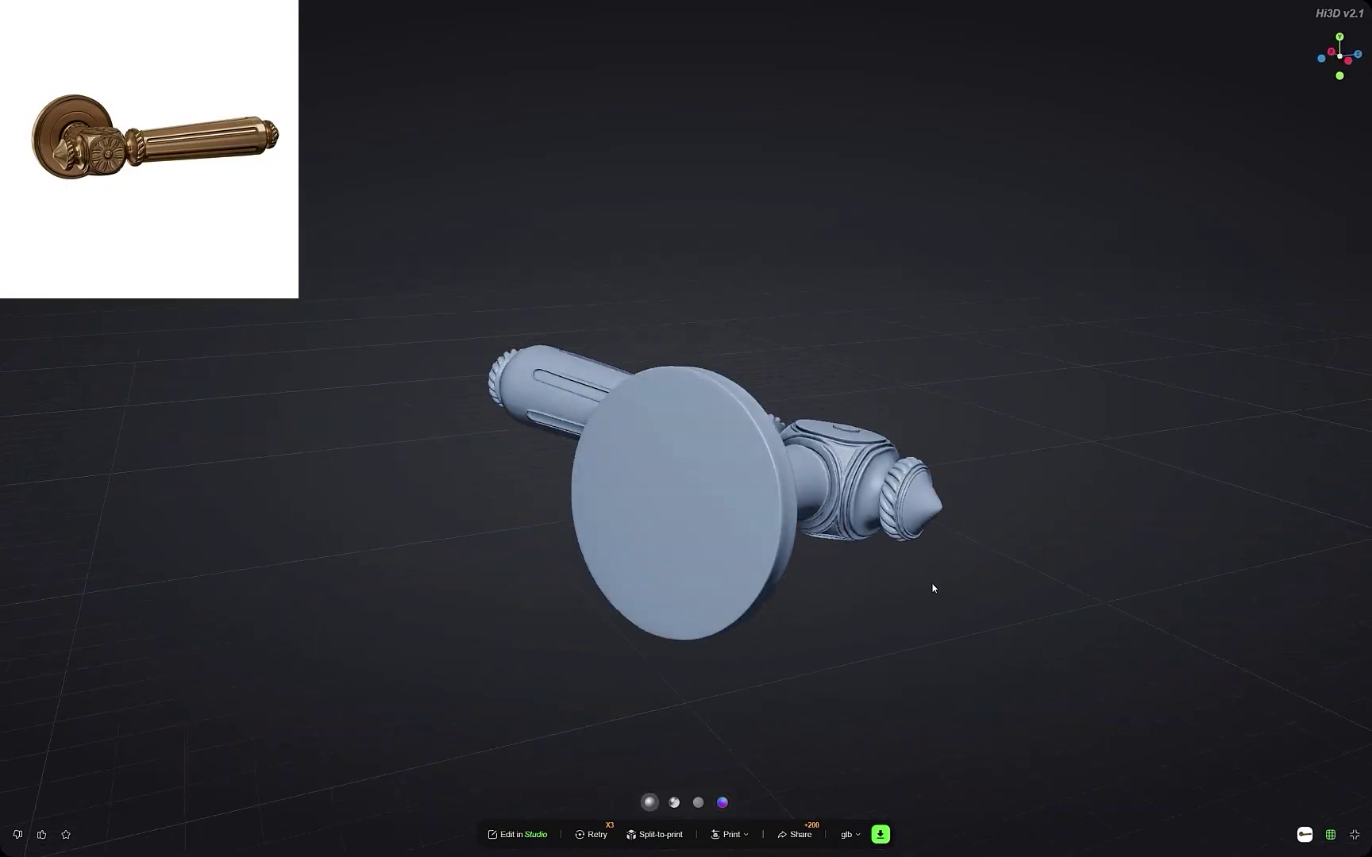
left_click_drag(600, 551, 972, 518)
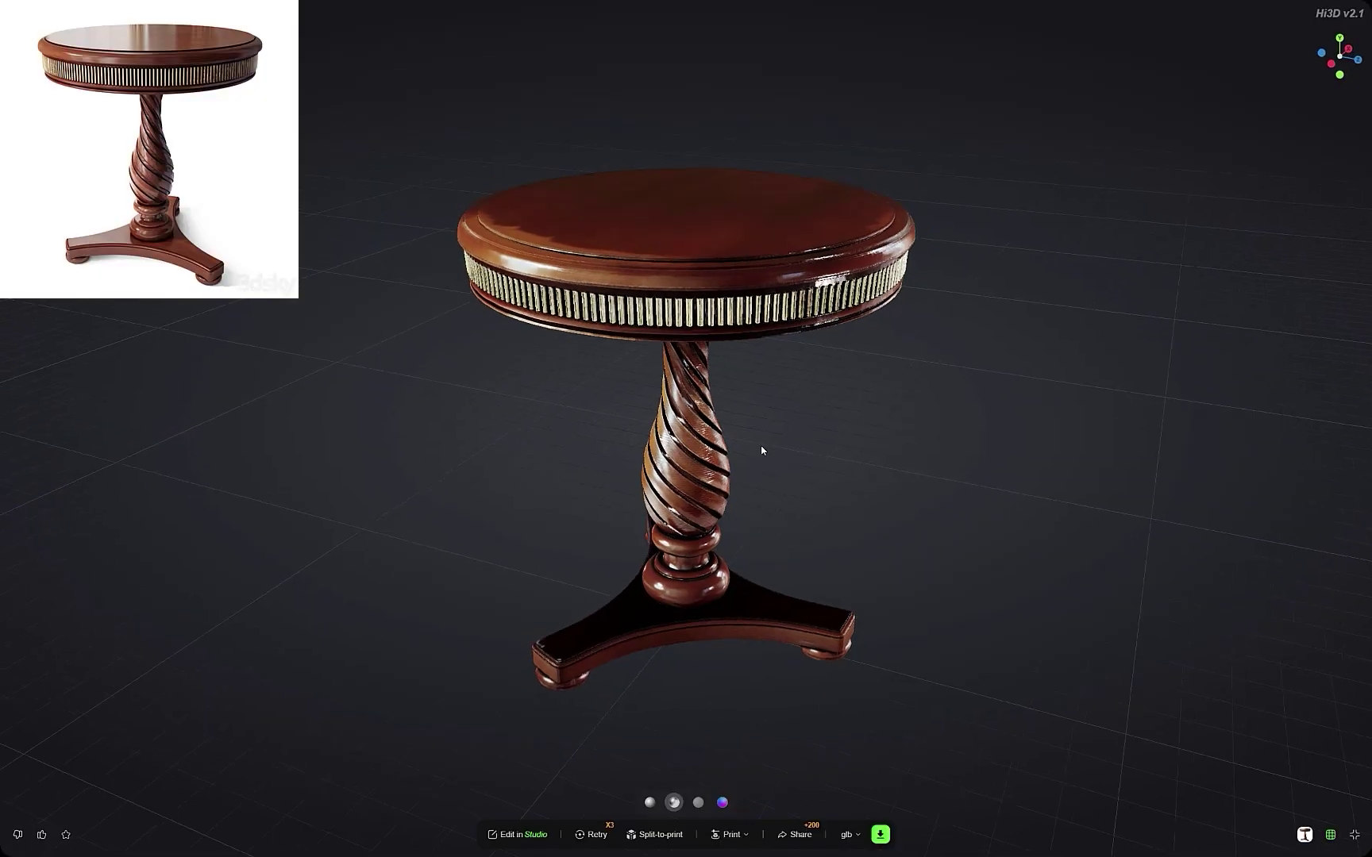
Step: Examine the round wooden table's top, ribbed rim and twisted stem in rendering result, albedo and normal modes
left_click_drag(1015, 415, 983, 339)
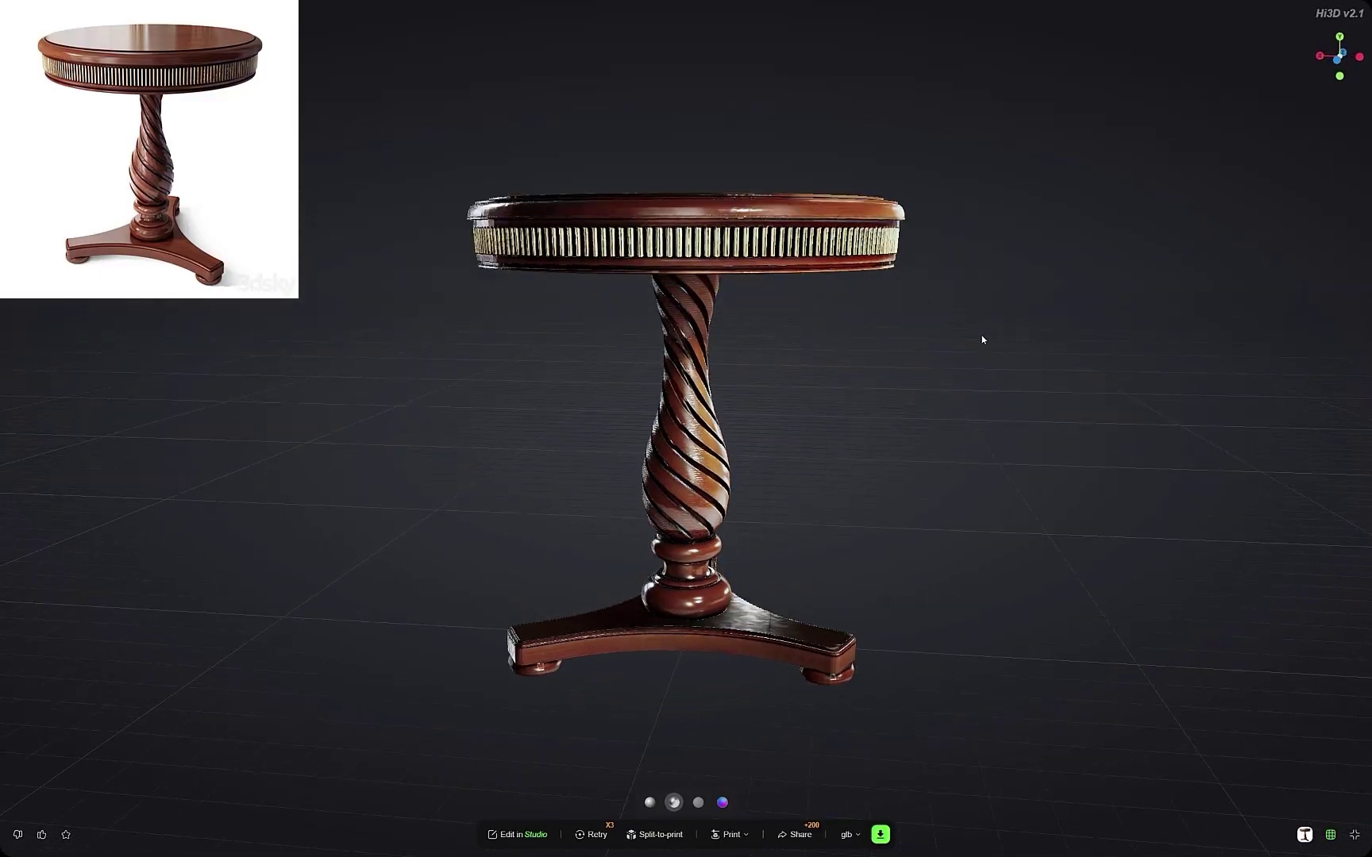
left_click_drag(719, 486, 752, 596)
left_click(698, 810)
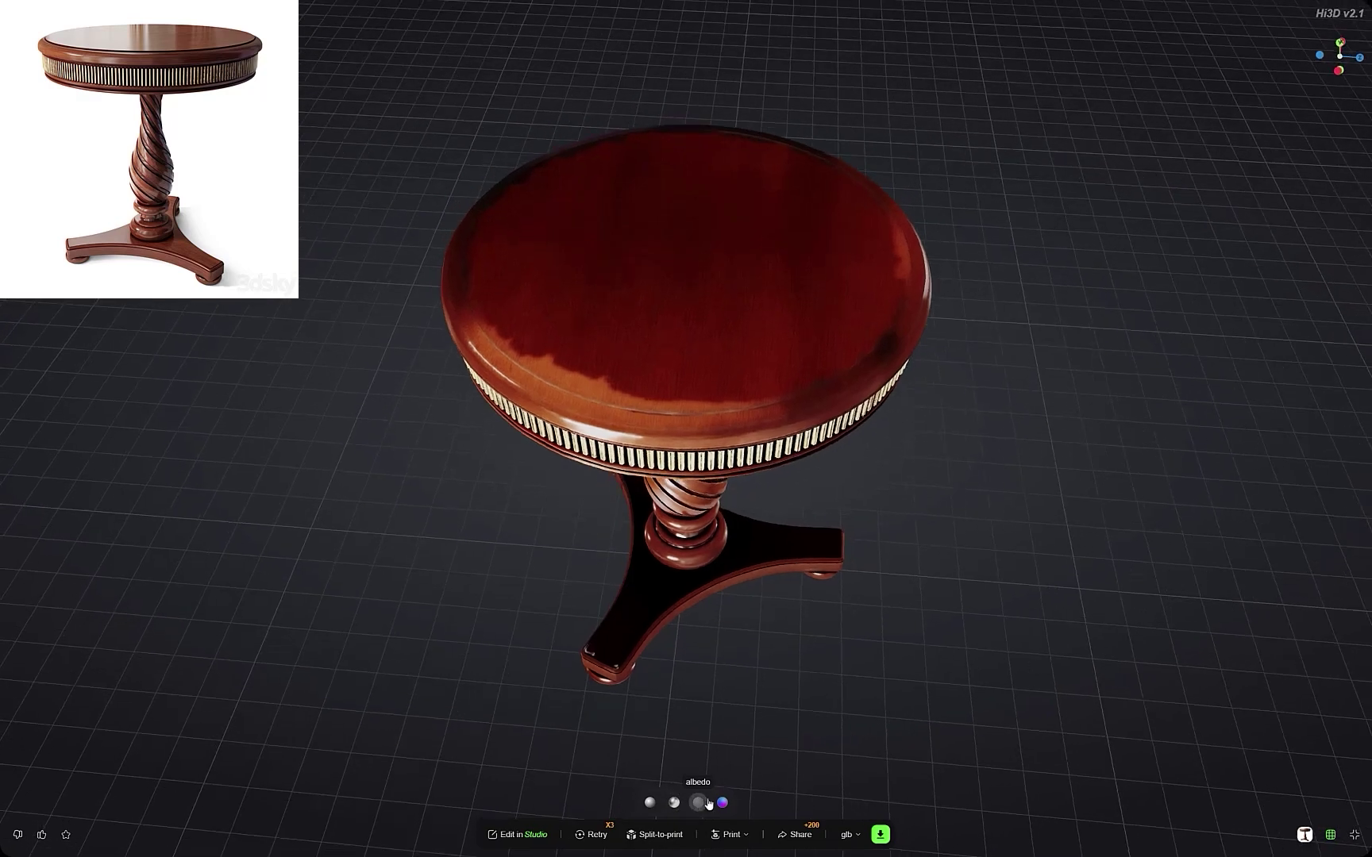
mouse_move(786, 664)
left_mouse_down()
mouse_move(628, 560)
mouse_move(458, 563)
mouse_move(887, 500)
mouse_move(585, 556)
mouse_move(832, 741)
left_mouse_up()
left_click(722, 804)
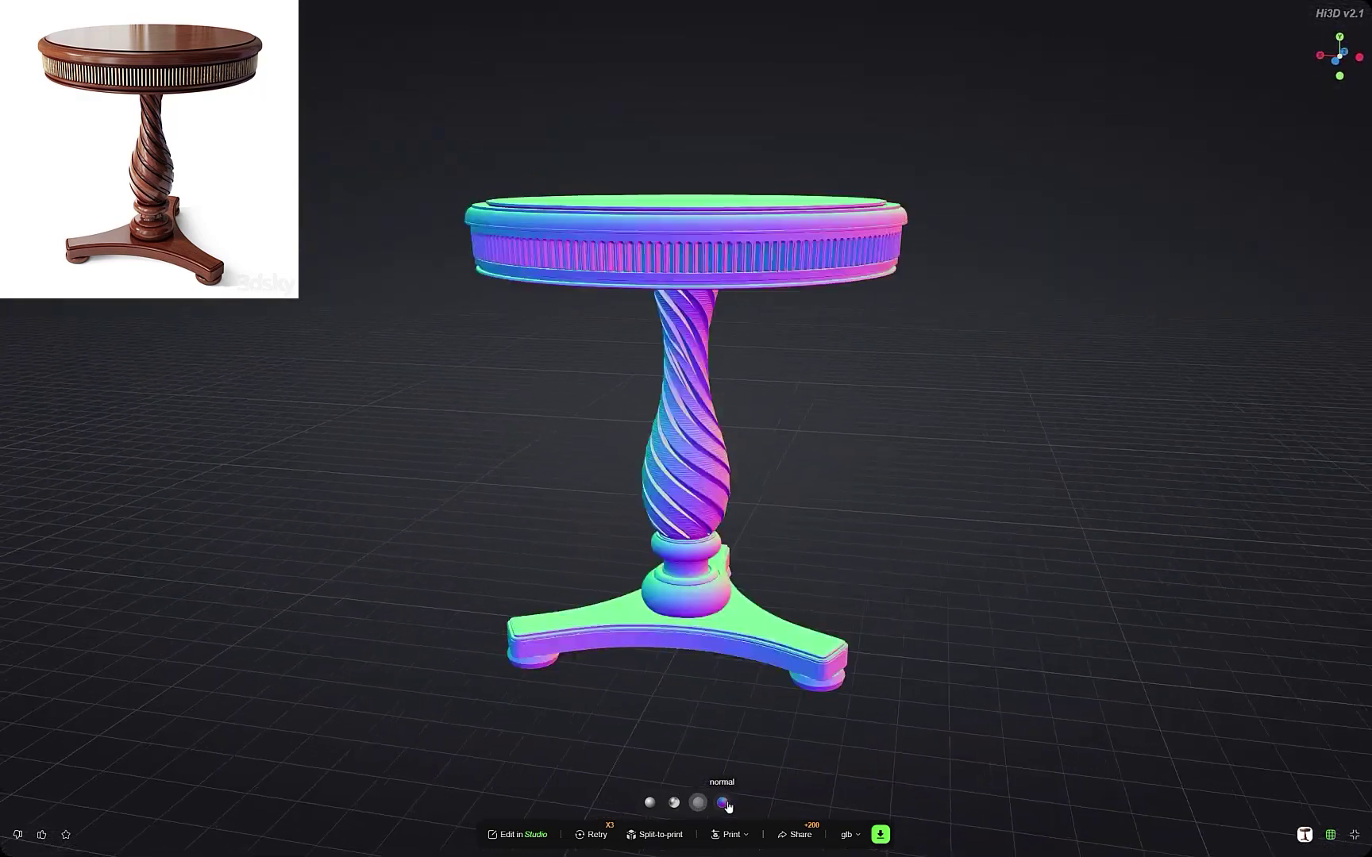
left_click_drag(858, 650, 585, 693)
Step: Inspect the round table's geometry in white diffuse mode, and check its top and base again in rendering result mode
left_click(650, 803)
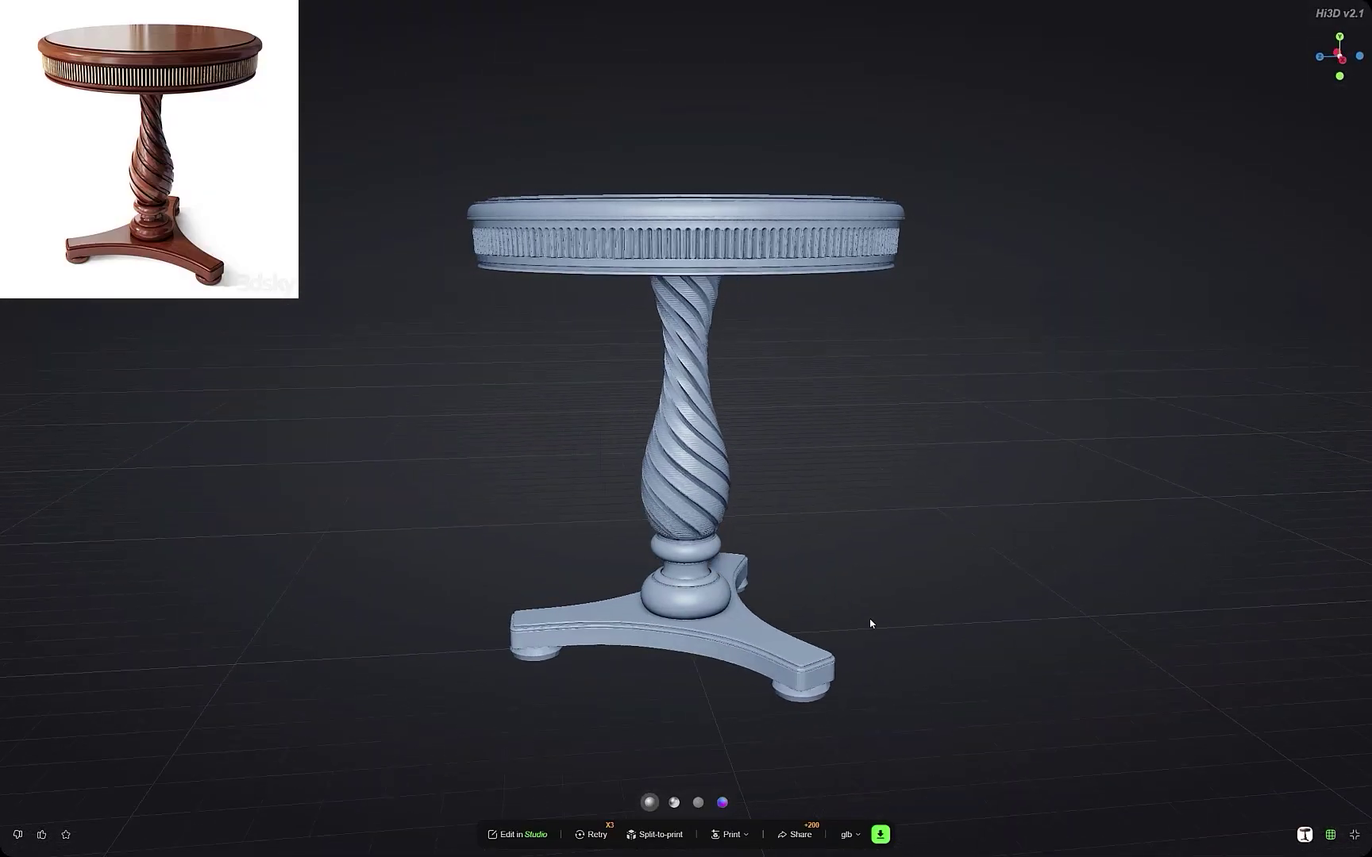
left_click_drag(888, 512, 700, 769)
left_click(675, 803)
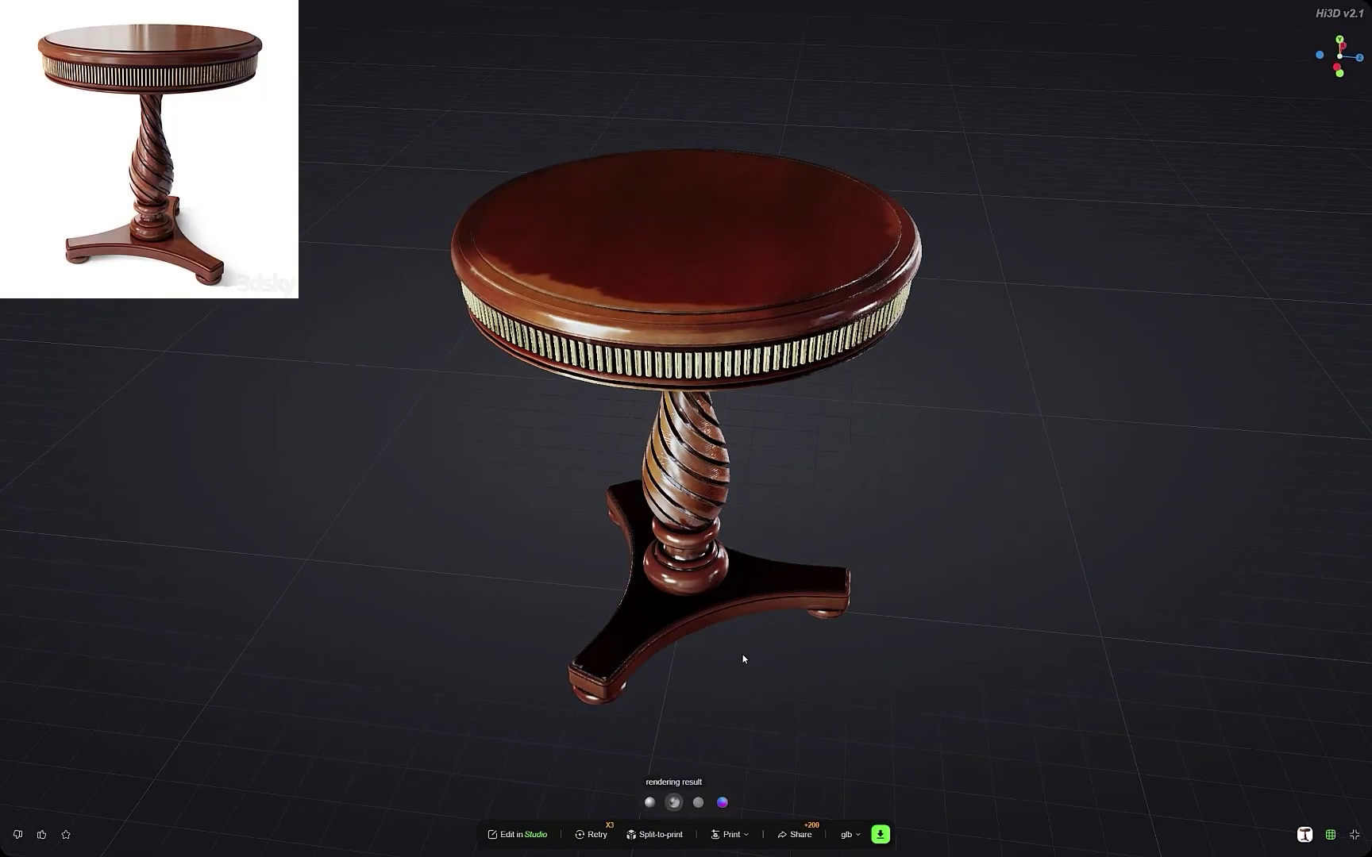
scroll(743, 651, "down", 3)
left_click_drag(738, 597, 736, 613)
left_click_drag(686, 526, 651, 523)
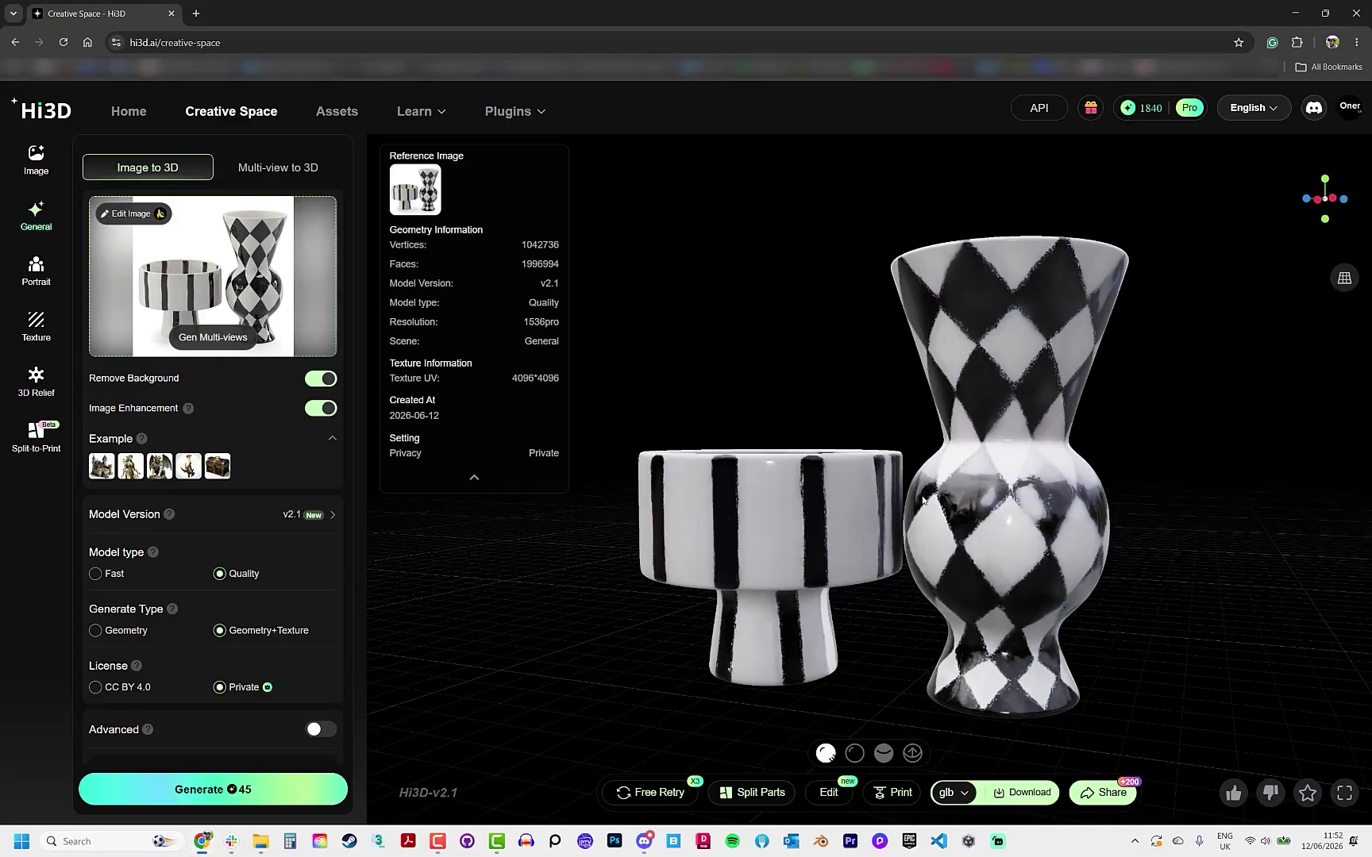
Step: Examine the striped bowl and the diamond-patterned vase from several angles in the Creative Space viewer
left_click_drag(923, 500, 718, 538)
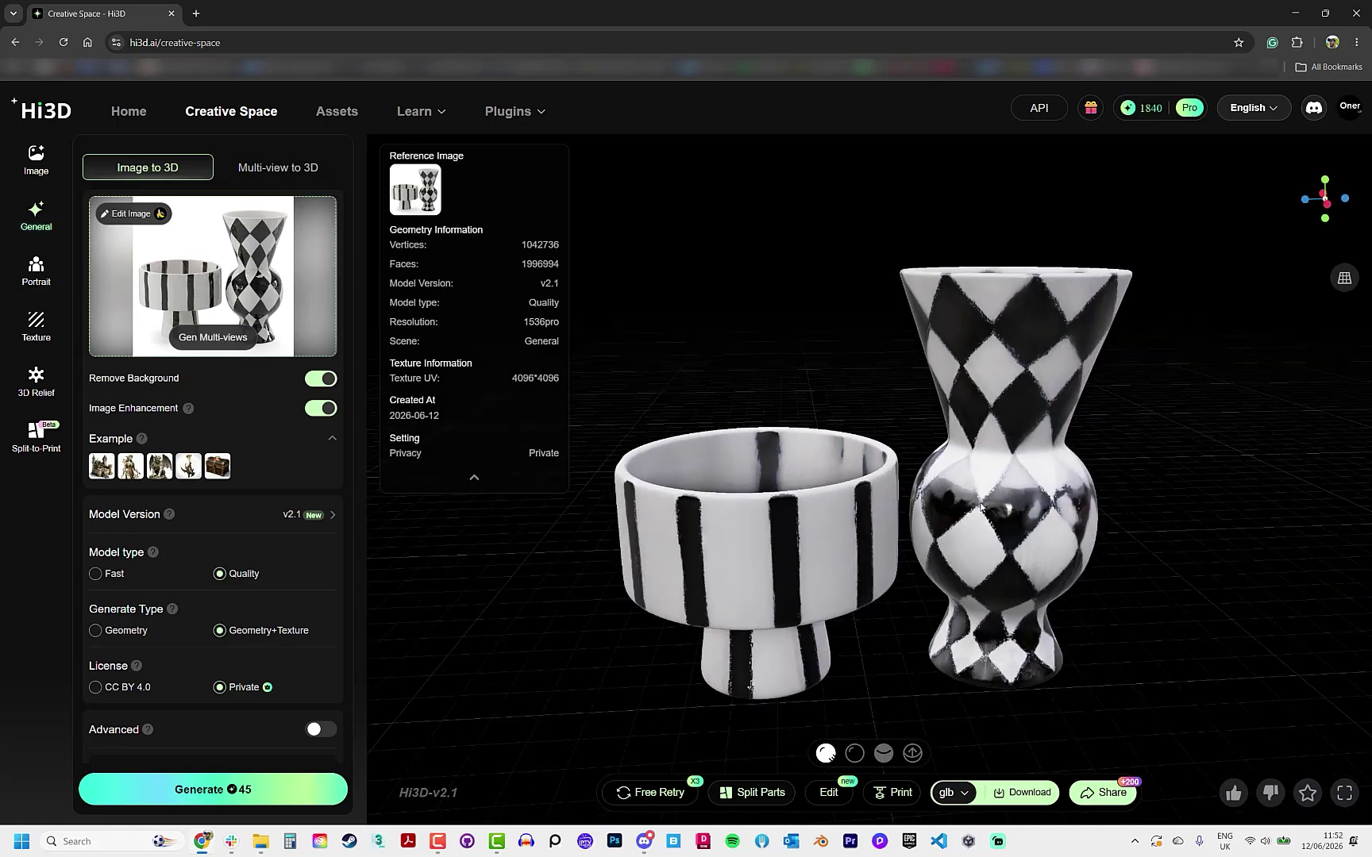
left_click_drag(981, 508, 1195, 474)
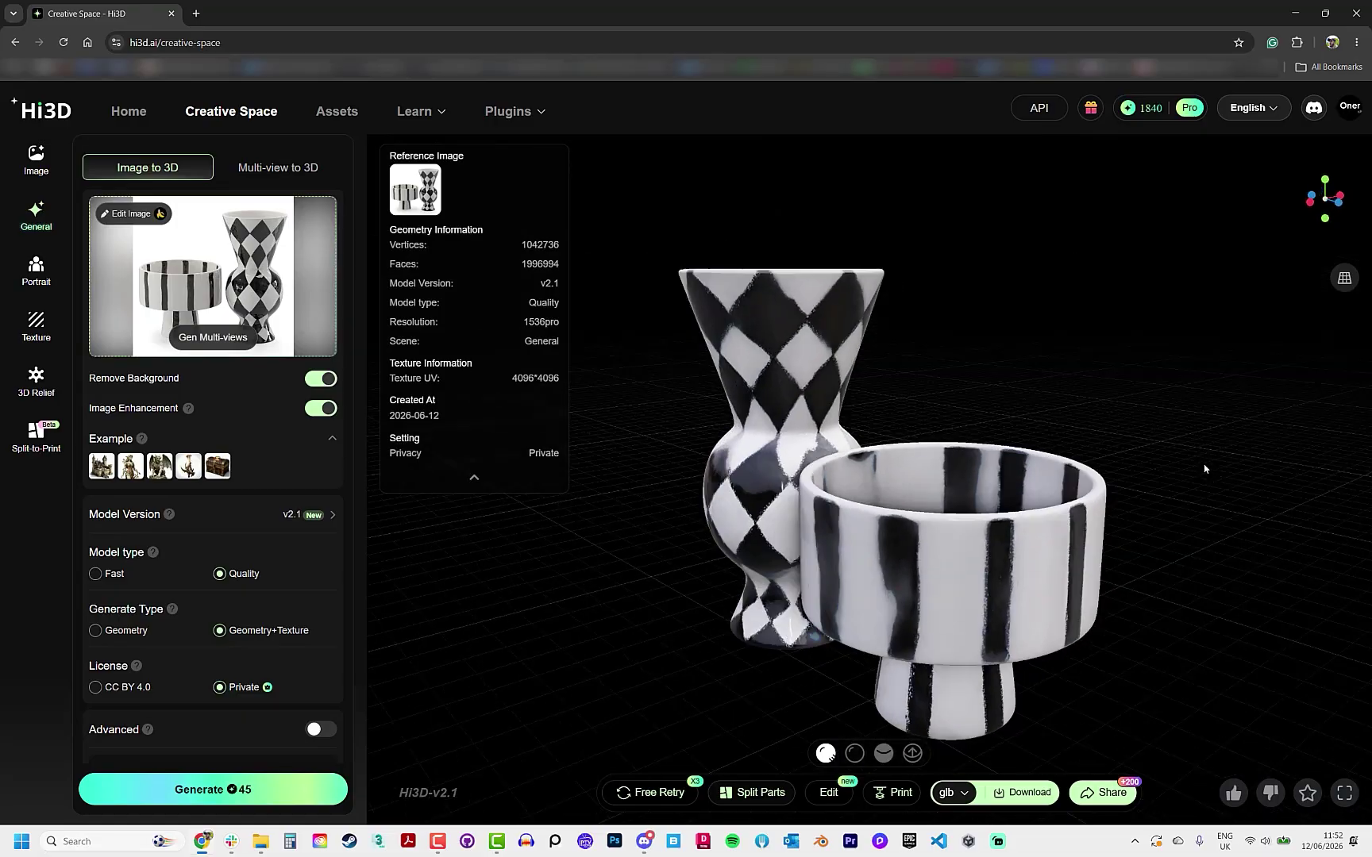